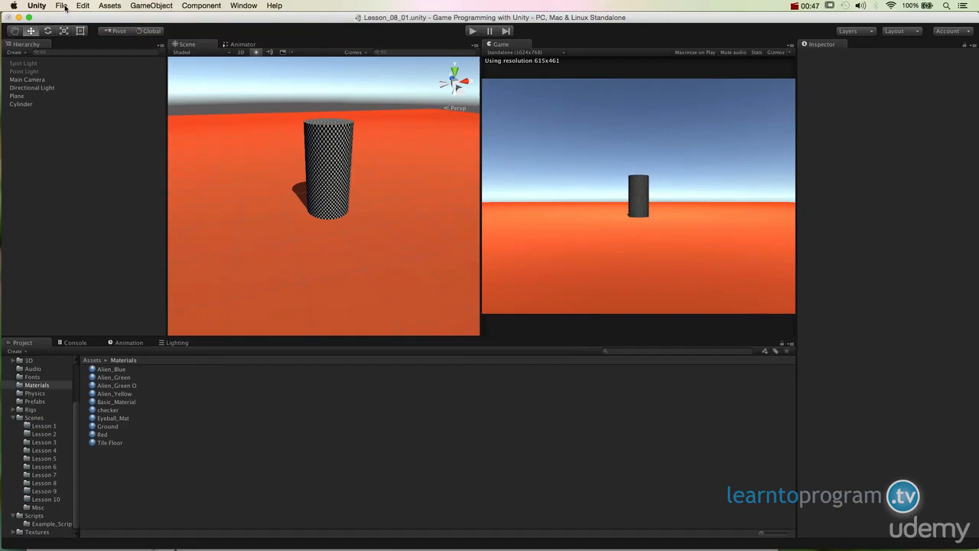
Save a copy of the scene as Lesson_08_02 in the Lesson 8 folder under Assets/Scenes.
left_click(63, 6)
left_click(87, 51)
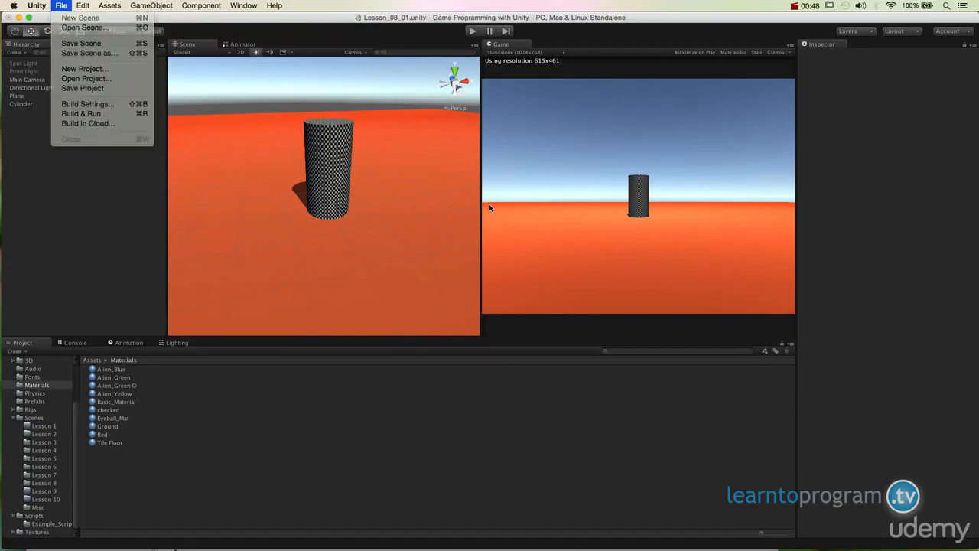
left_click(579, 221)
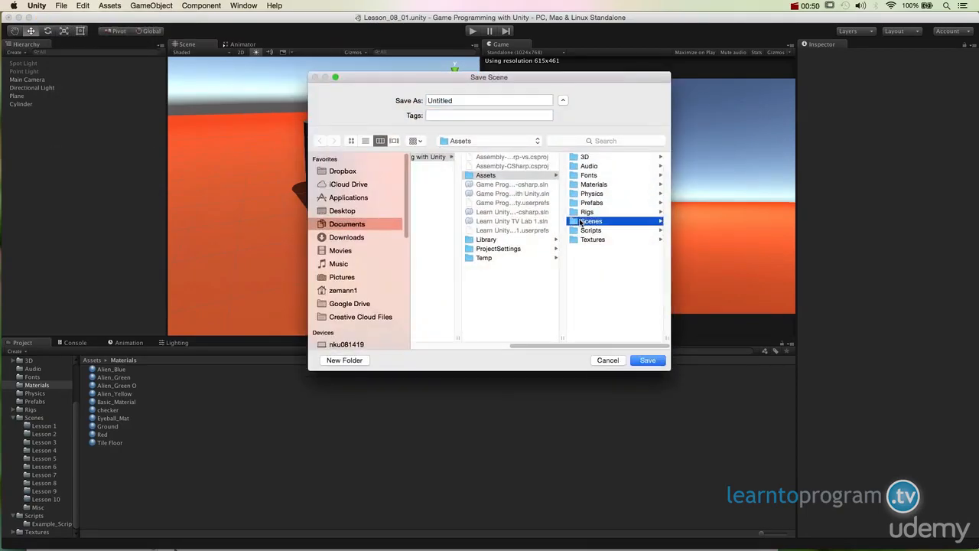
left_click(594, 166)
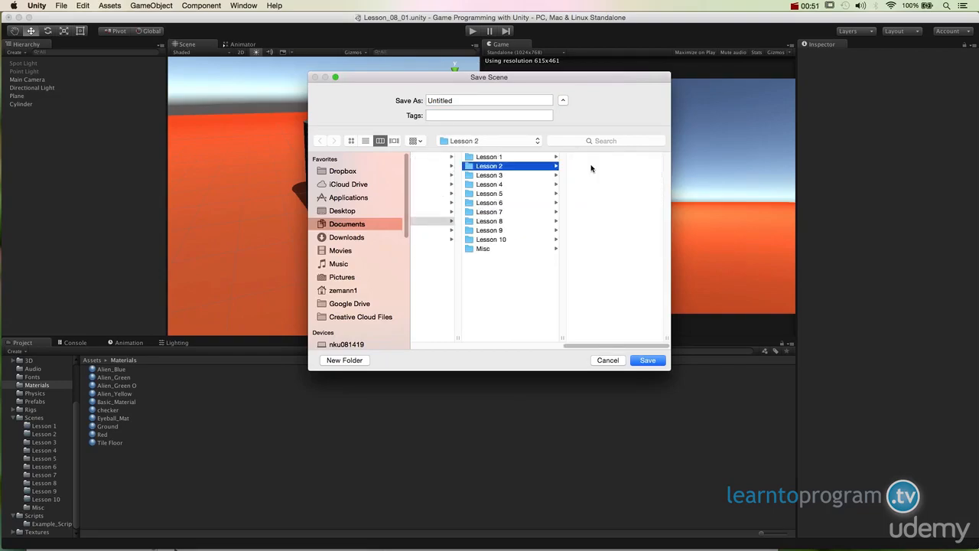
left_click(504, 221)
left_click(607, 175)
double_click(492, 100)
left_click(492, 100)
key("BackSpace")
type("2")
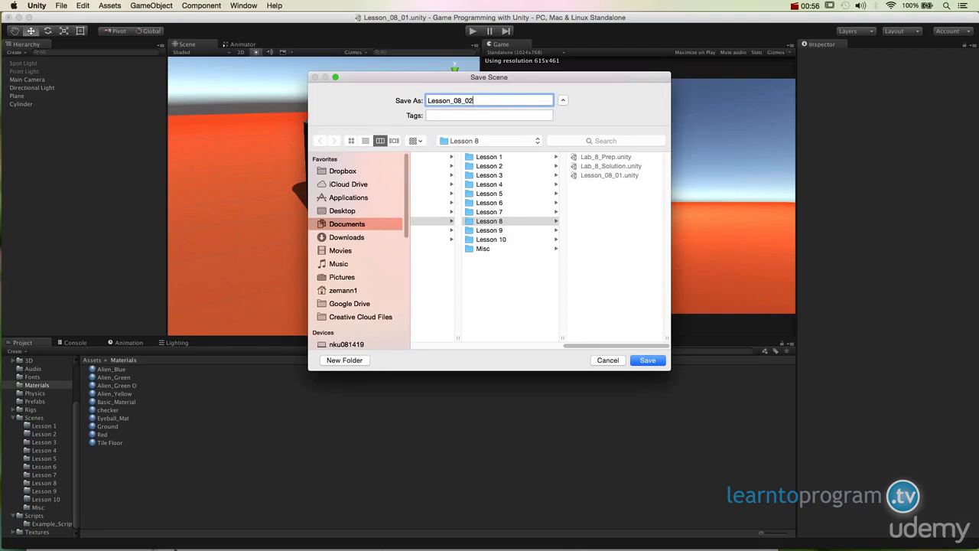
left_click(648, 361)
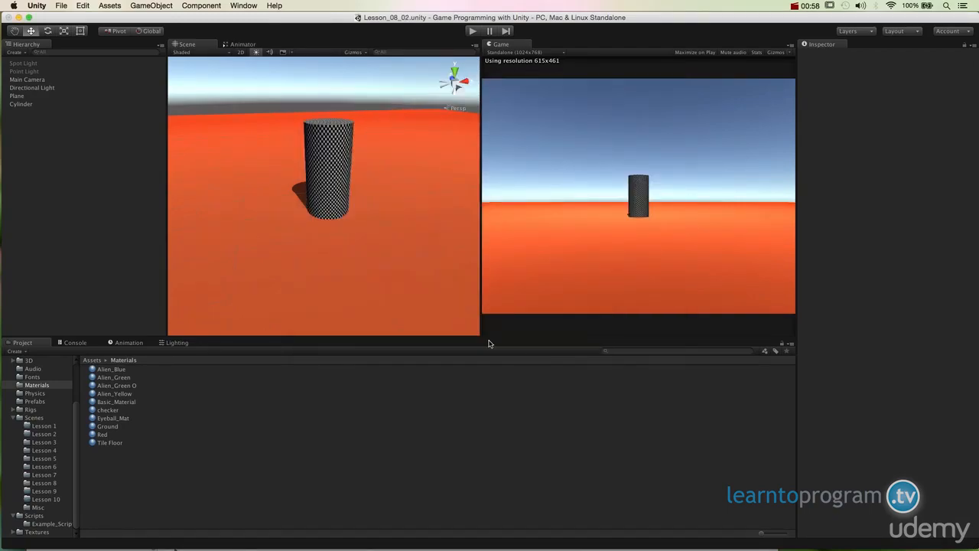
Create a new material named "Lesson 8 Material" in the Materials folder.
left_click_drag(385, 267, 482, 233, "alt")
left_click_drag(362, 221, 368, 244, "alt")
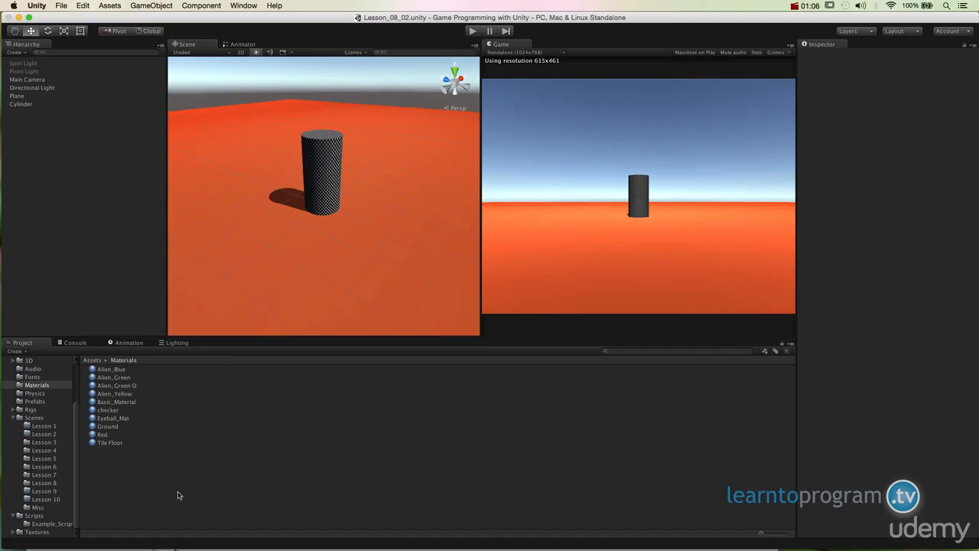
right_click(167, 496)
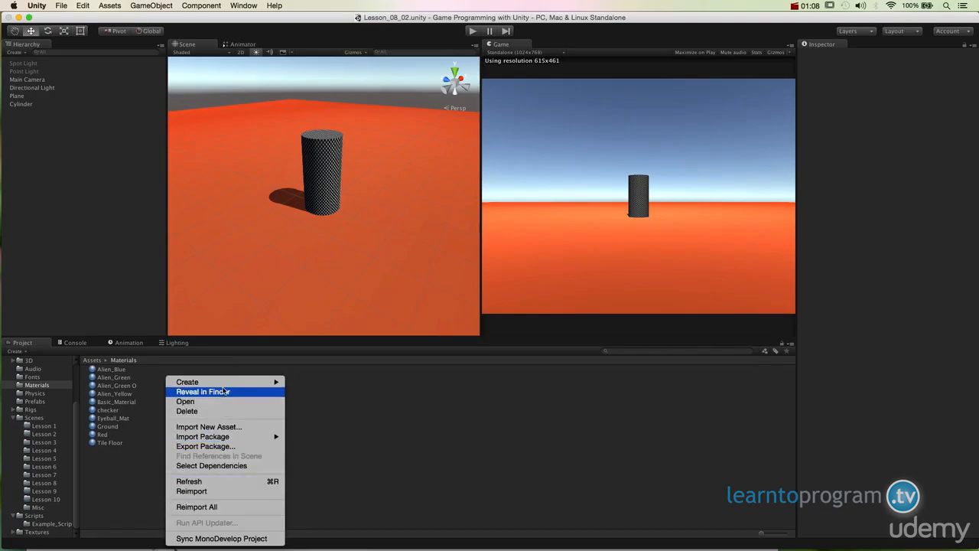
mouse_move(225, 382)
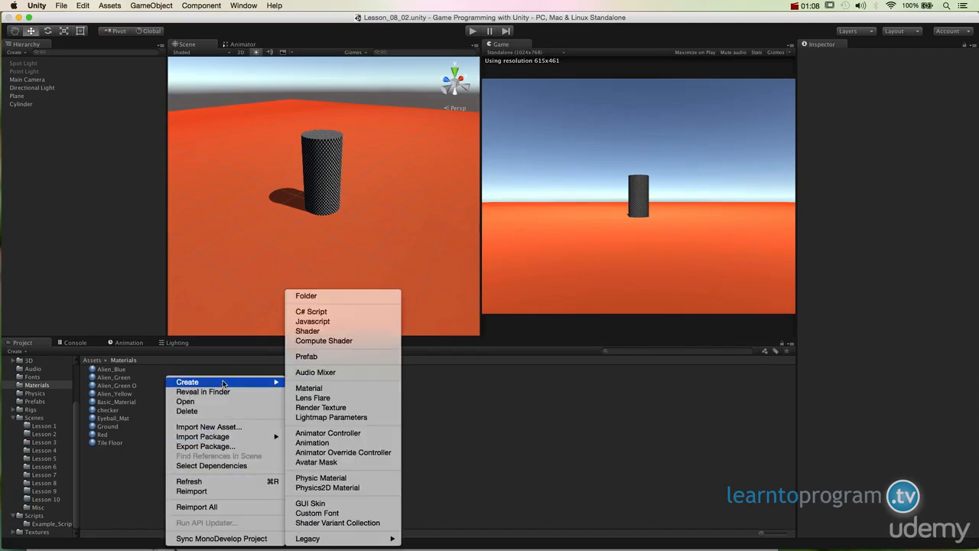
left_click(327, 388)
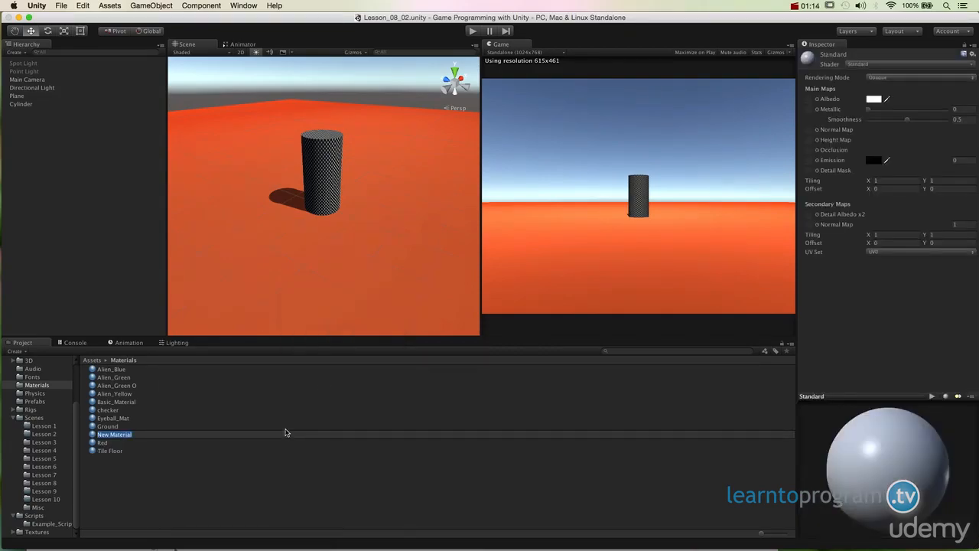
type("Lesson 8")
key("Return")
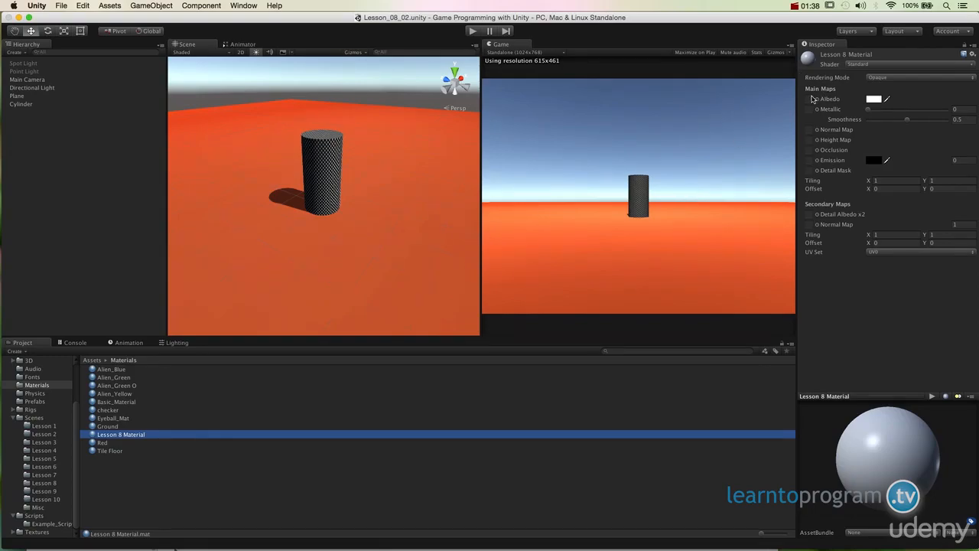
Review the shader types for Lesson 8 Material, trying Standard (Specular setup) and returning to Standard.
left_click(863, 65)
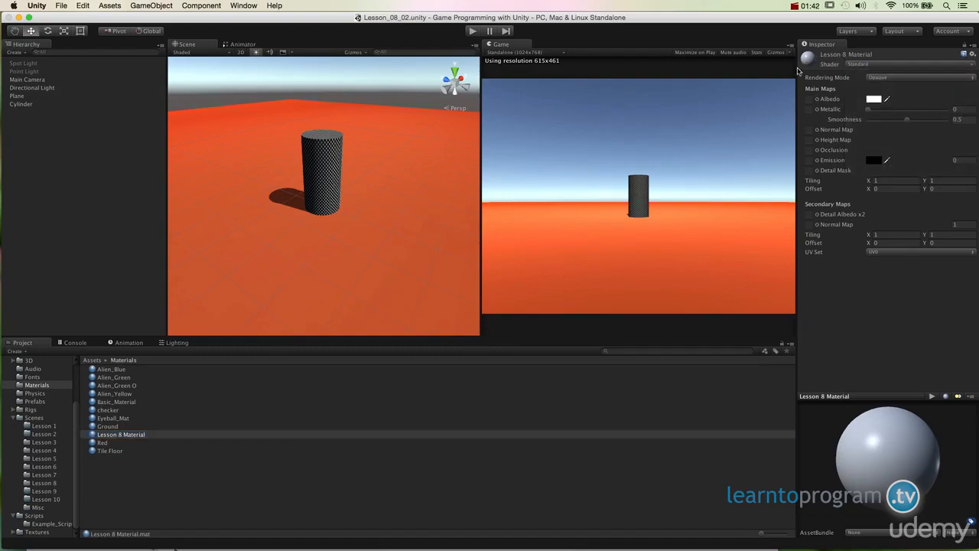
left_click(199, 434)
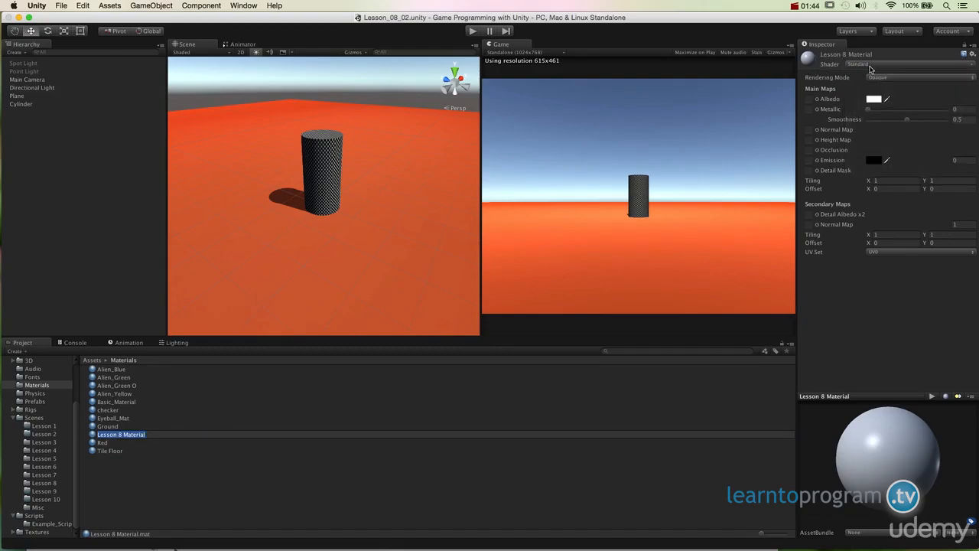
left_click(870, 66)
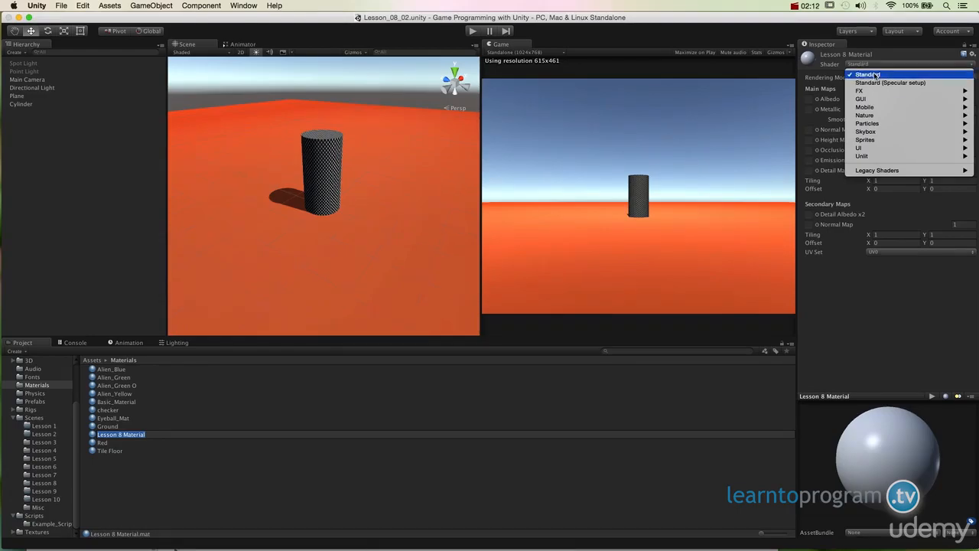
mouse_move(884, 136)
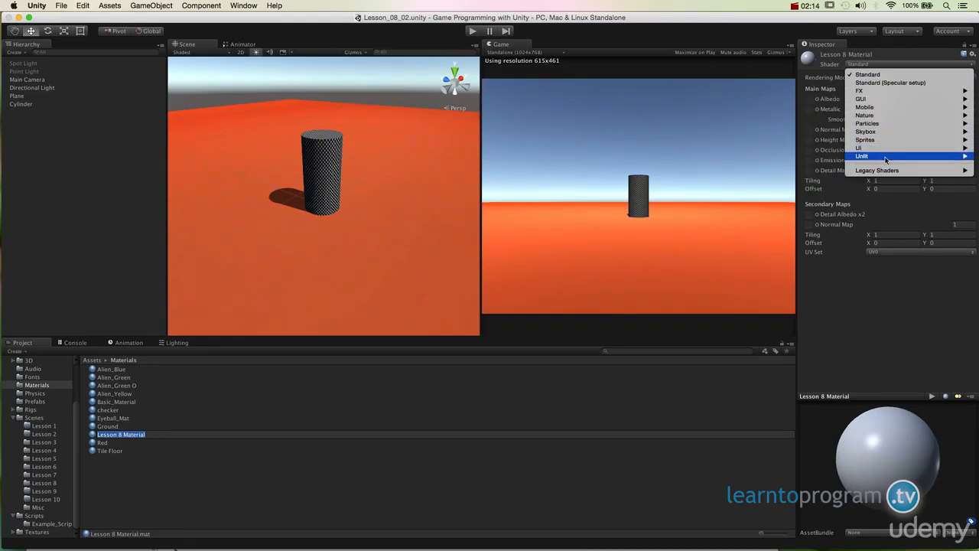
mouse_move(886, 158)
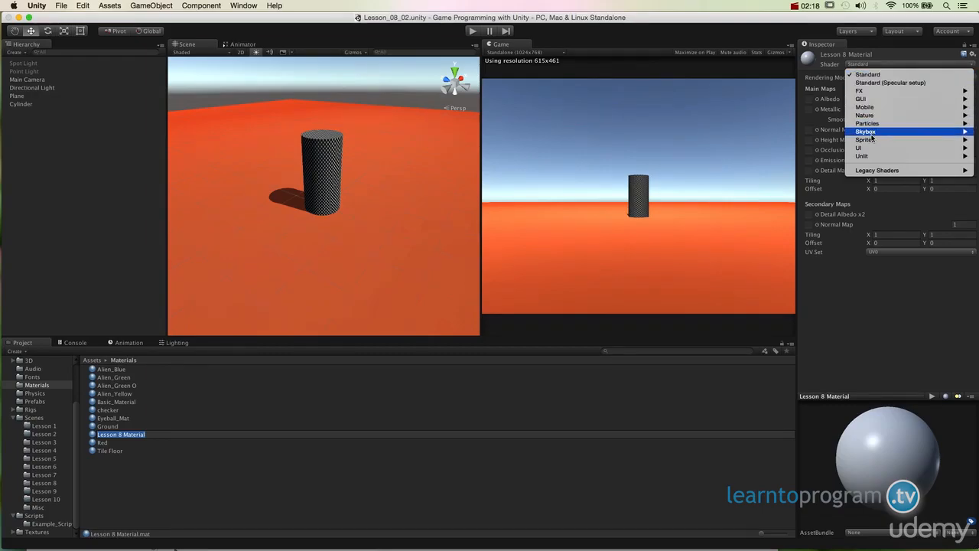
left_click(865, 77)
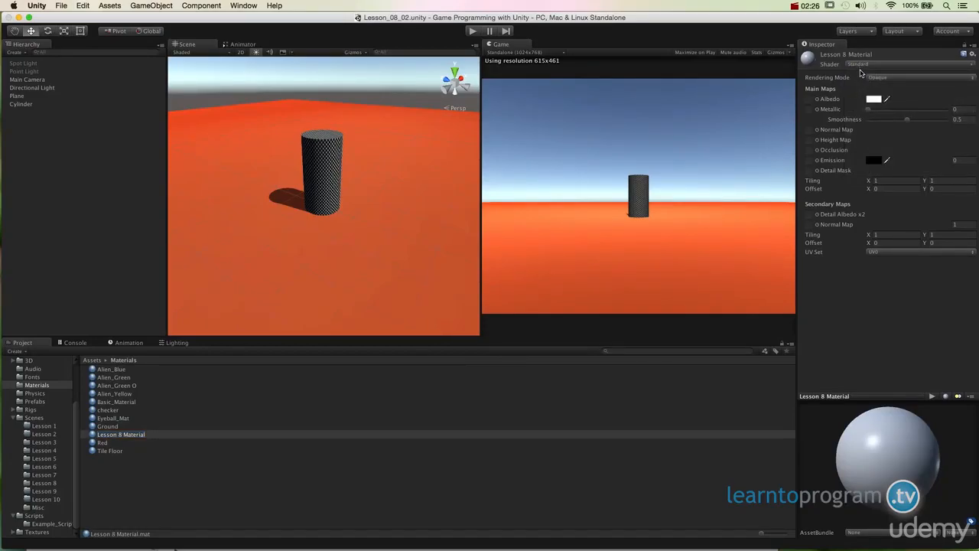
left_click(860, 67)
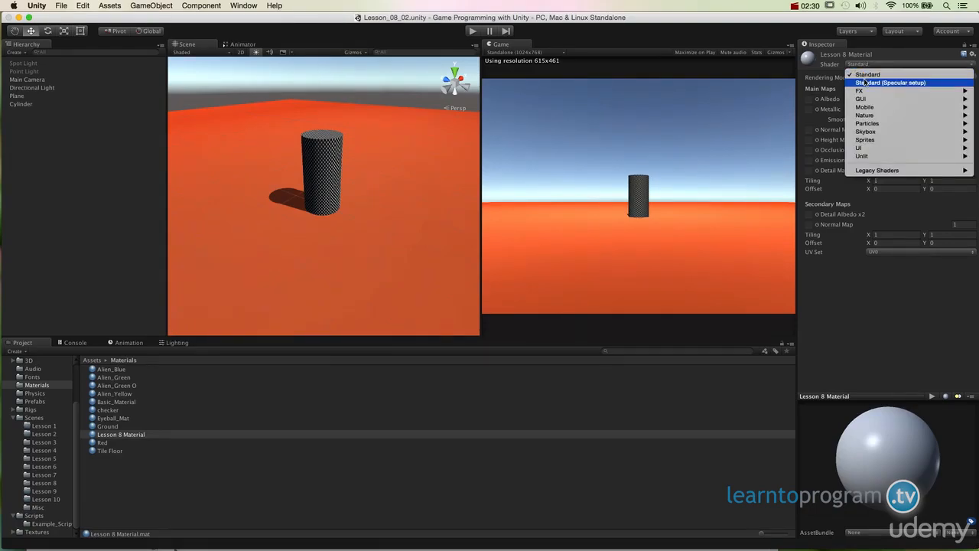
left_click(865, 82)
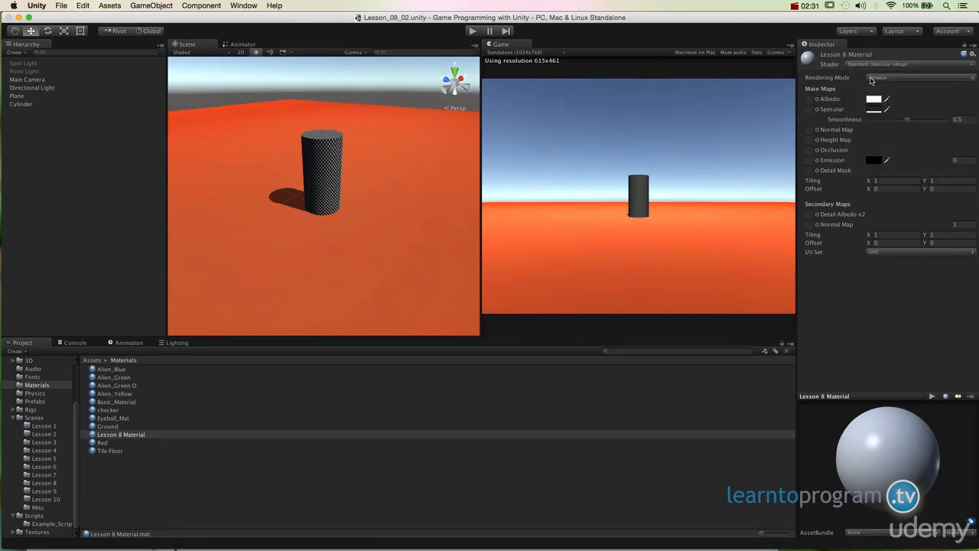
left_click(868, 67)
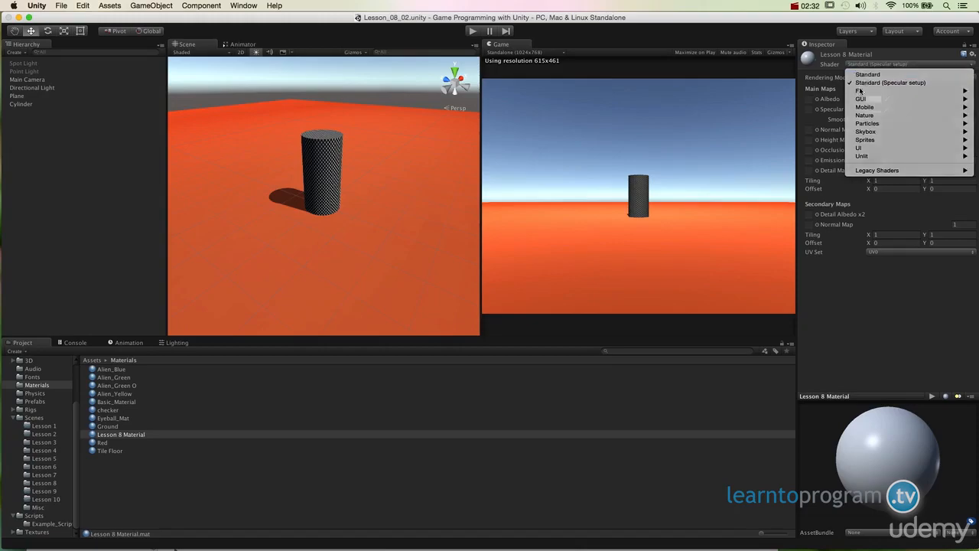
left_click(868, 74)
left_click_drag(869, 113, 890, 120)
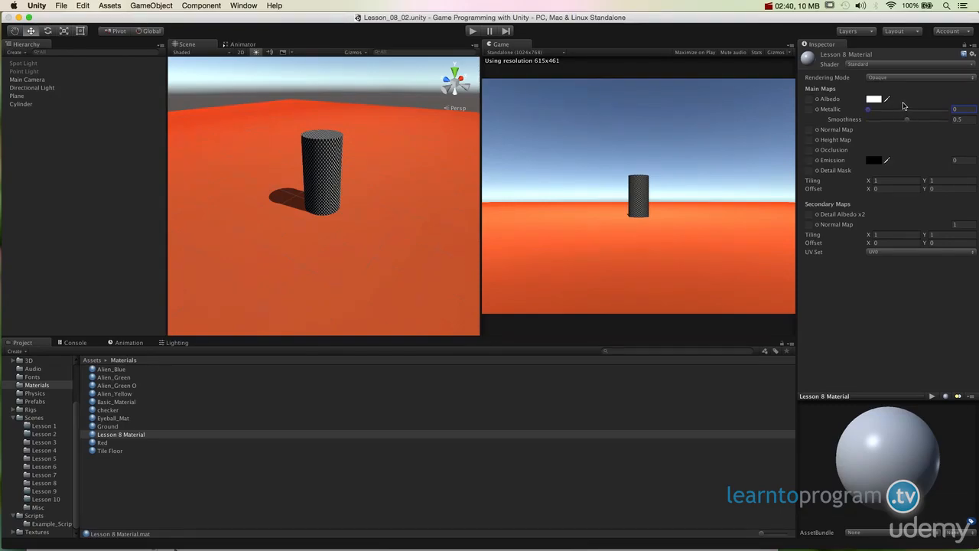
Switch Lesson 8 Material to the Standard (Specular setup) shader and set its albedo colour to teal green.
left_click(891, 66)
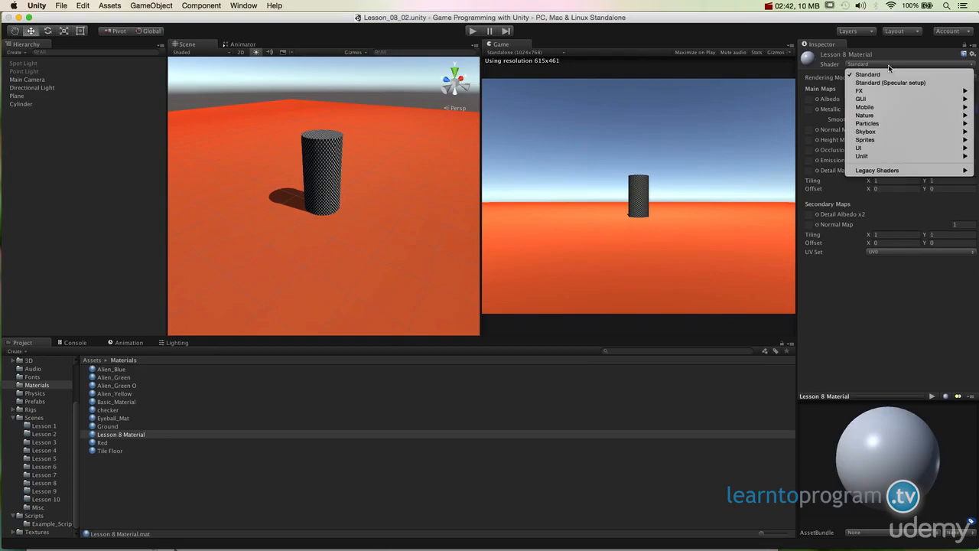
left_click(890, 83)
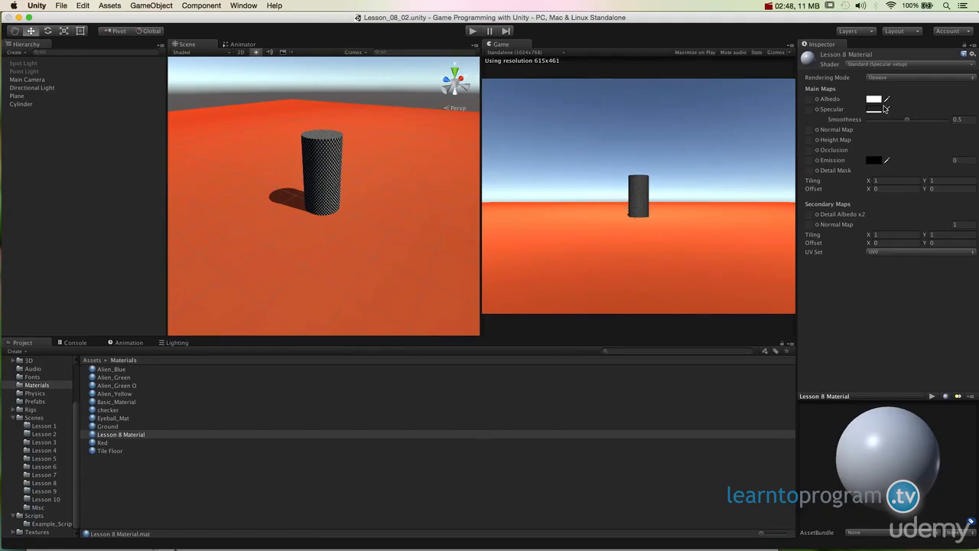
left_click(872, 100)
left_click_drag(100, 97, 69, 82)
left_click(66, 90)
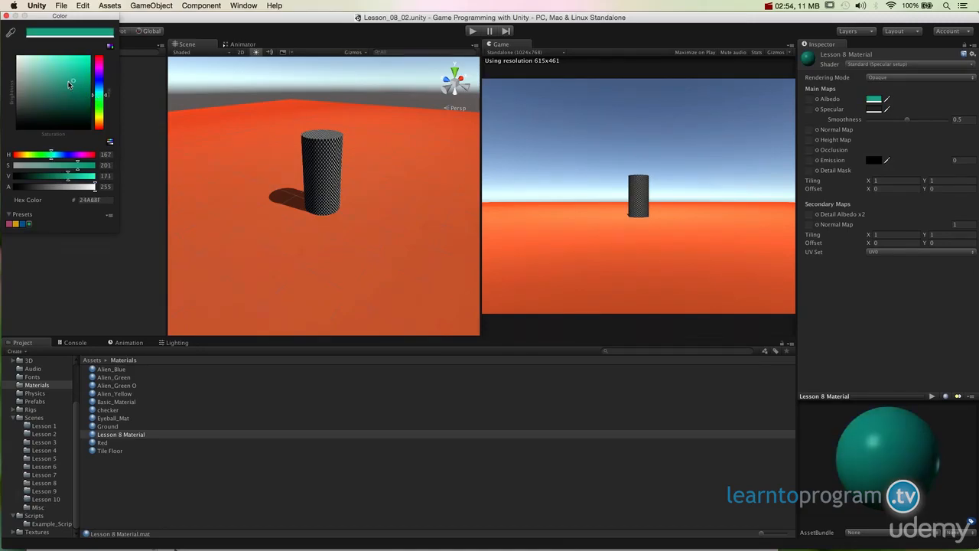
left_click(6, 17)
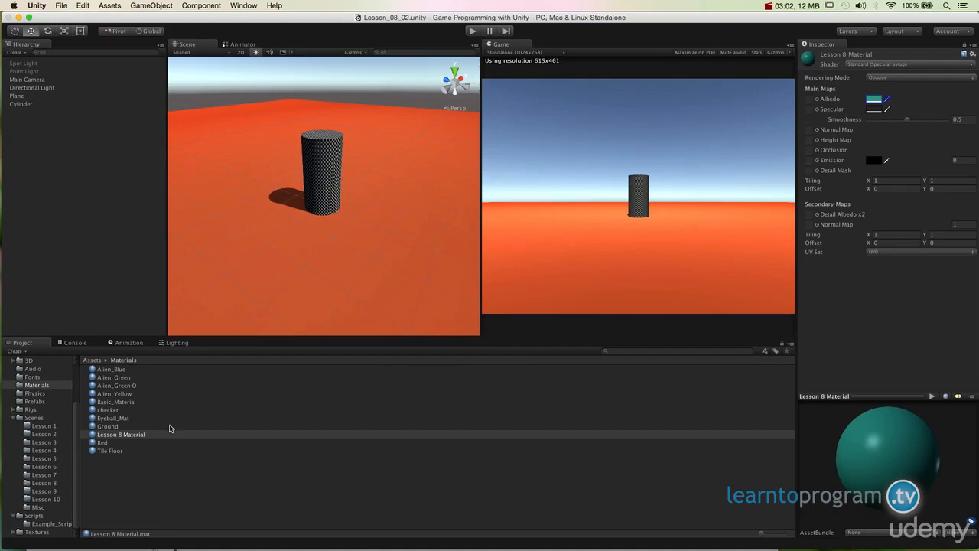
Apply Lesson 8 Material to the ground plane and inspect its light reflection from above.
left_click_drag(170, 433, 342, 278)
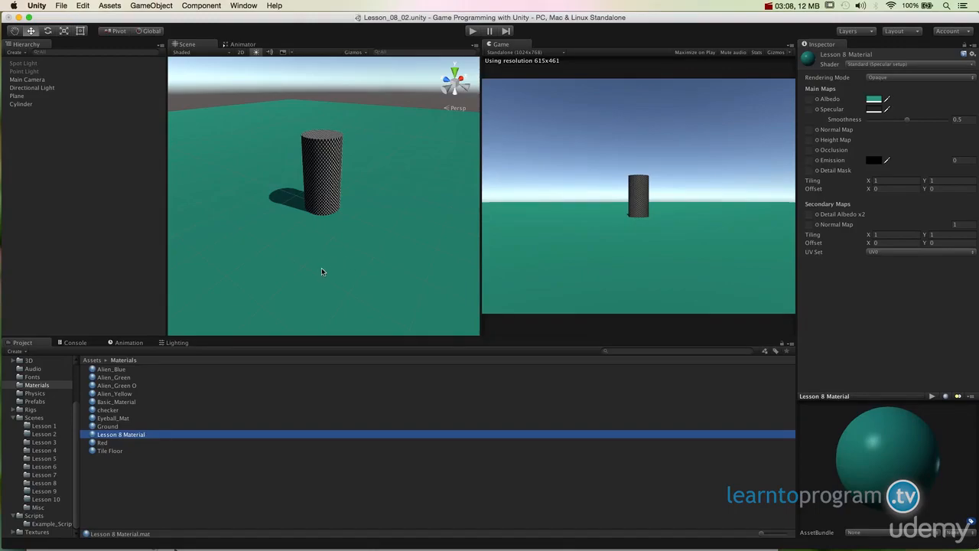
left_click_drag(335, 253, 678, 217, "alt")
left_click_drag(354, 228, 319, 217, "alt")
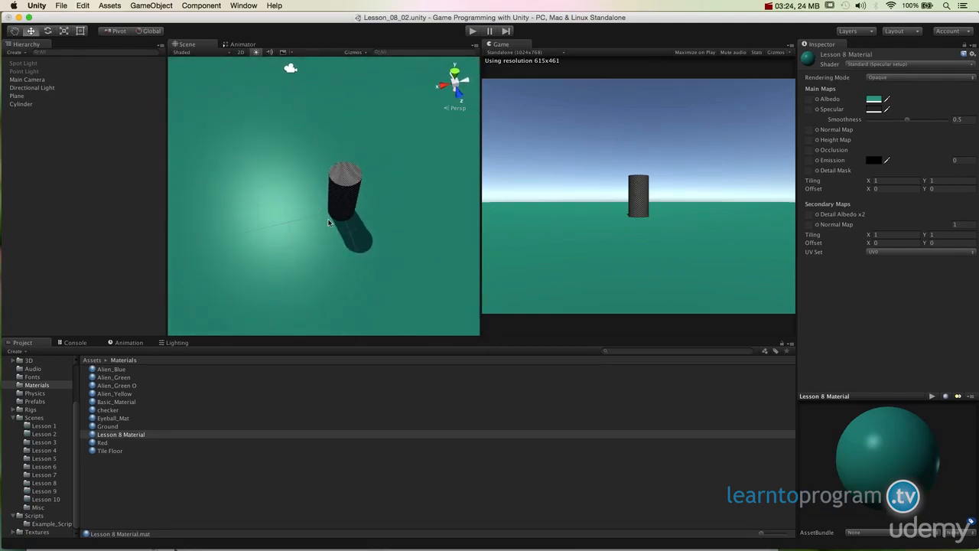
Raise the material's smoothness to 0.571 and check the highlight on the plane from several angles.
left_click_drag(908, 120, 921, 123)
mouse_move(920, 122)
left_mouse_down()
mouse_move(911, 121)
mouse_move(948, 126)
mouse_move(914, 124)
left_mouse_up()
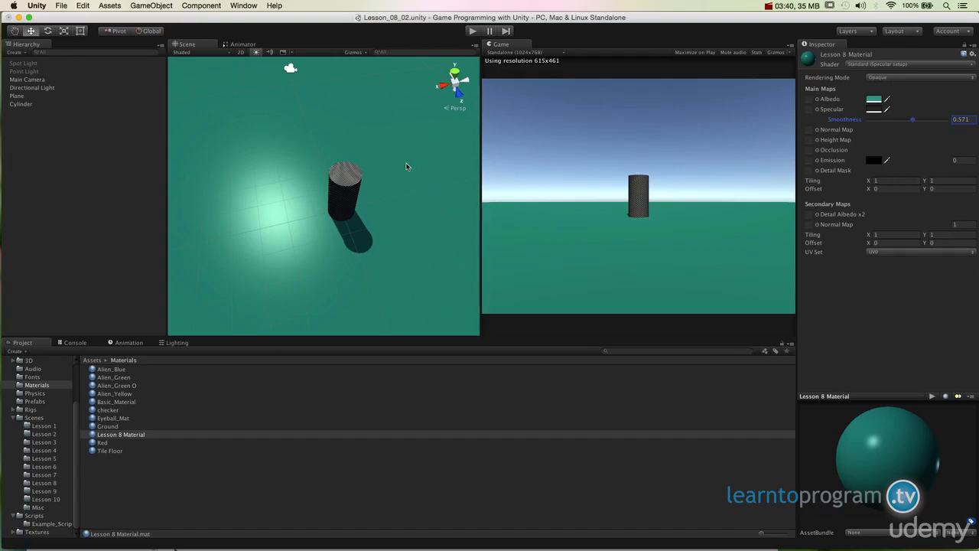
left_click_drag(319, 245, 721, 157, "alt")
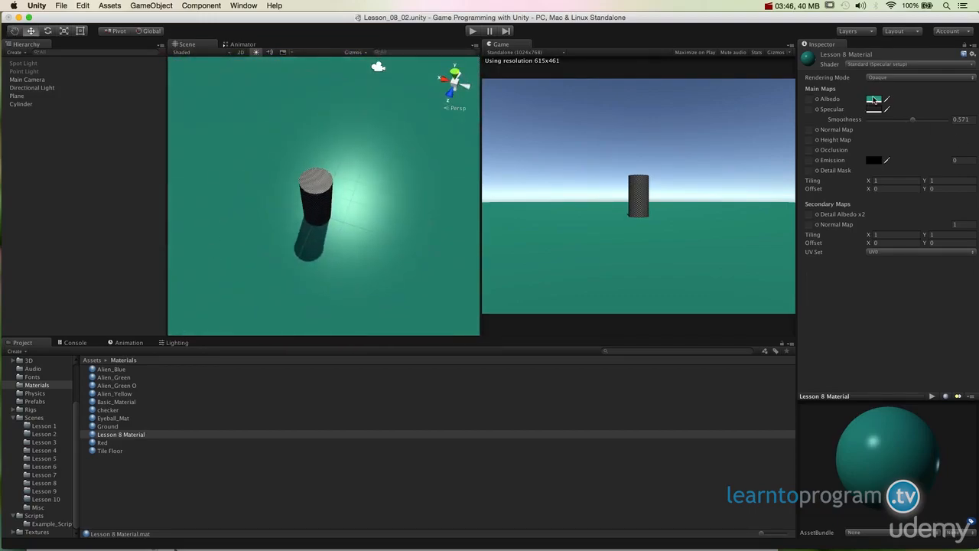
left_click_drag(466, 176, 378, 221, "alt")
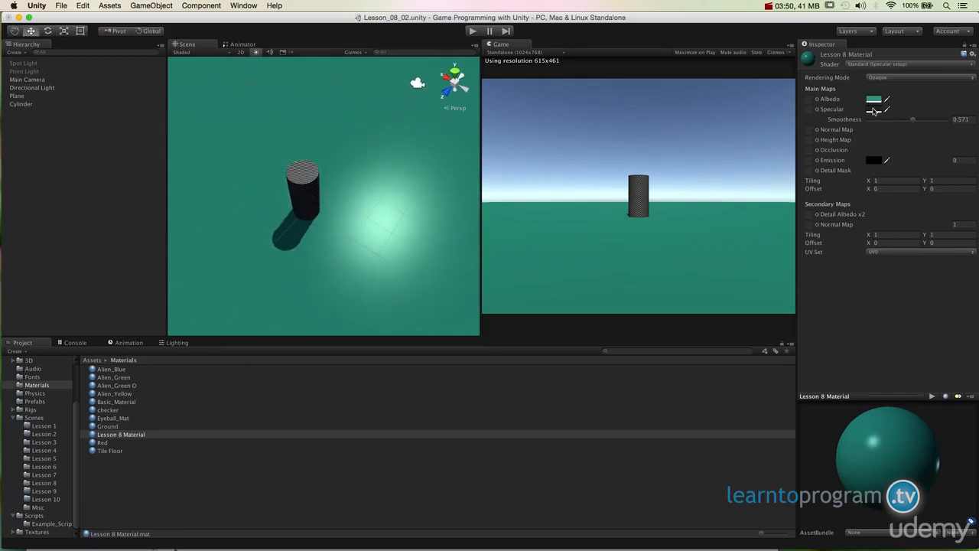
Try white and black as the material's specular colour and settle on dark grey 404040.
left_click(874, 109)
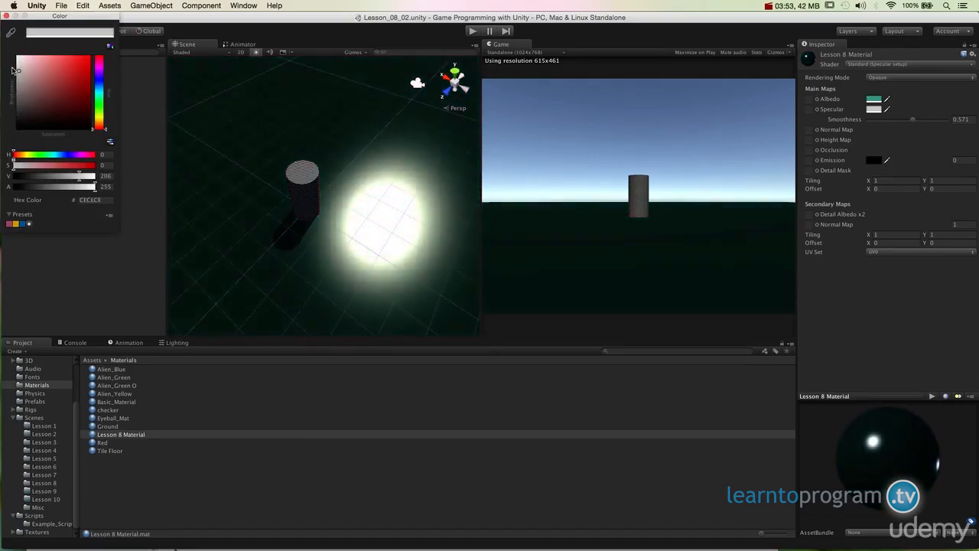
left_click_drag(12, 66, 4, 48)
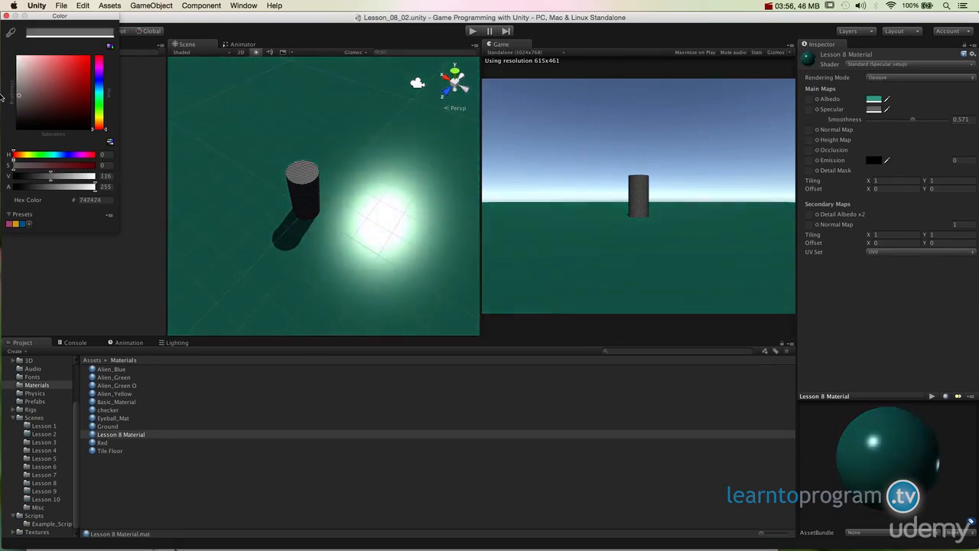
left_click_drag(0, 97, 1, 52)
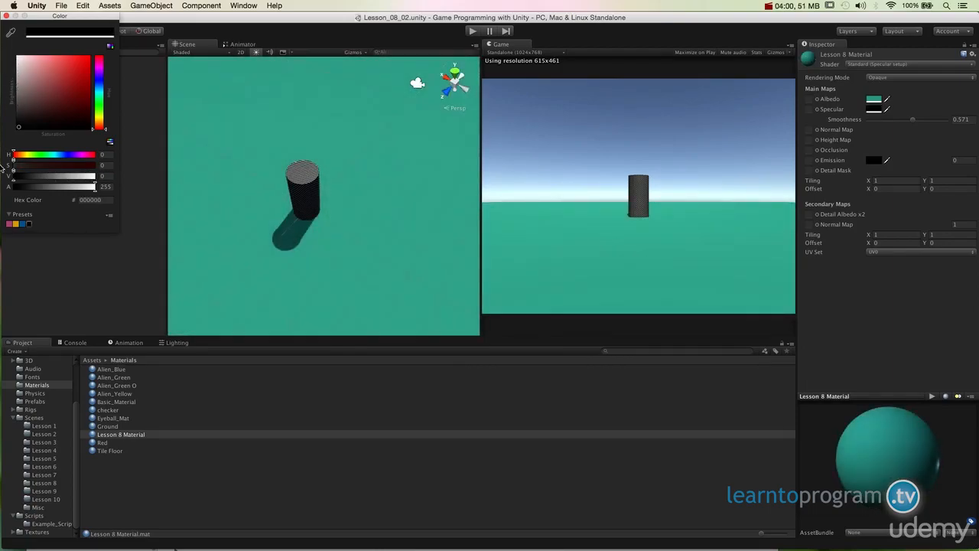
left_click_drag(2, 147, 1, 98)
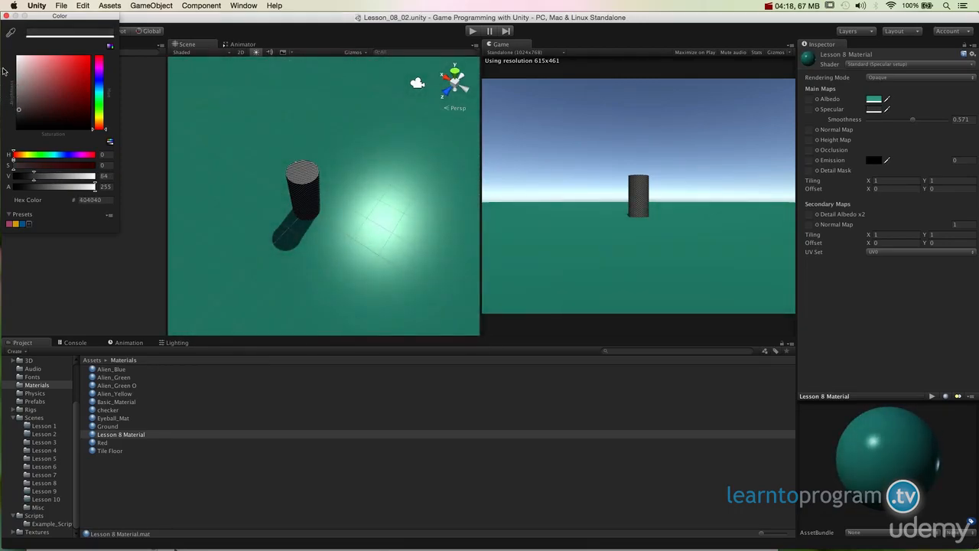
left_click(6, 15)
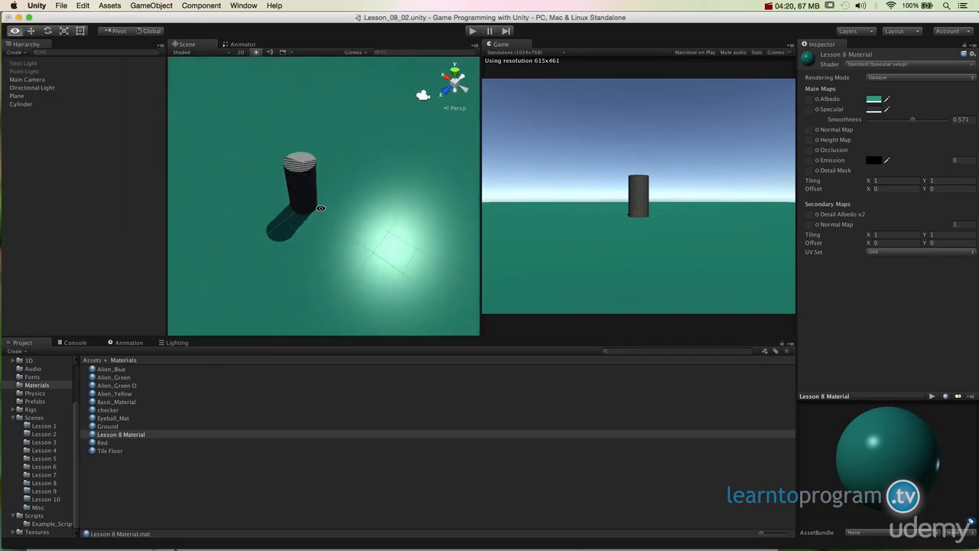
Set Lesson 8 Material's smoothness to 0.543 and its specular colour to dark grey 454444, and check the highlight on the plane.
left_click_drag(913, 120, 938, 127)
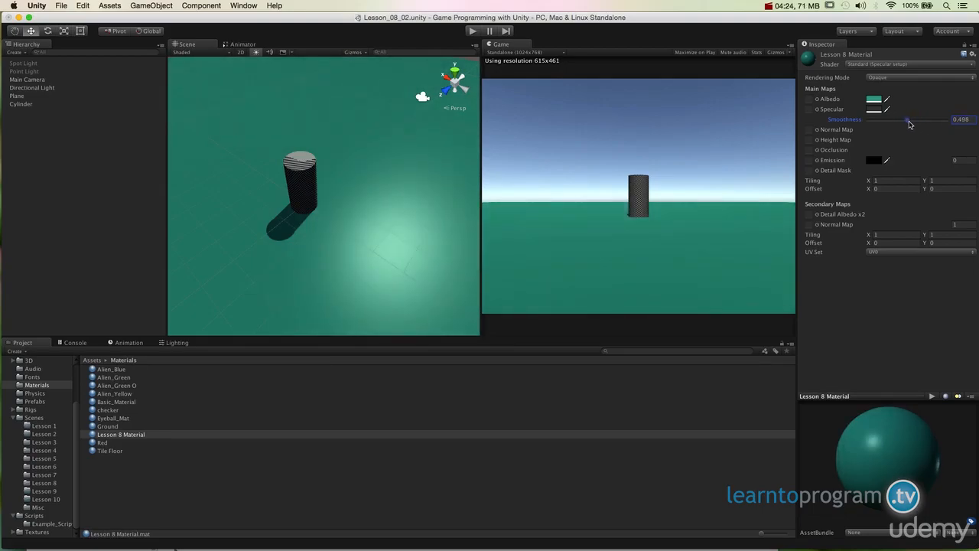
left_click(874, 110)
left_click(20, 106)
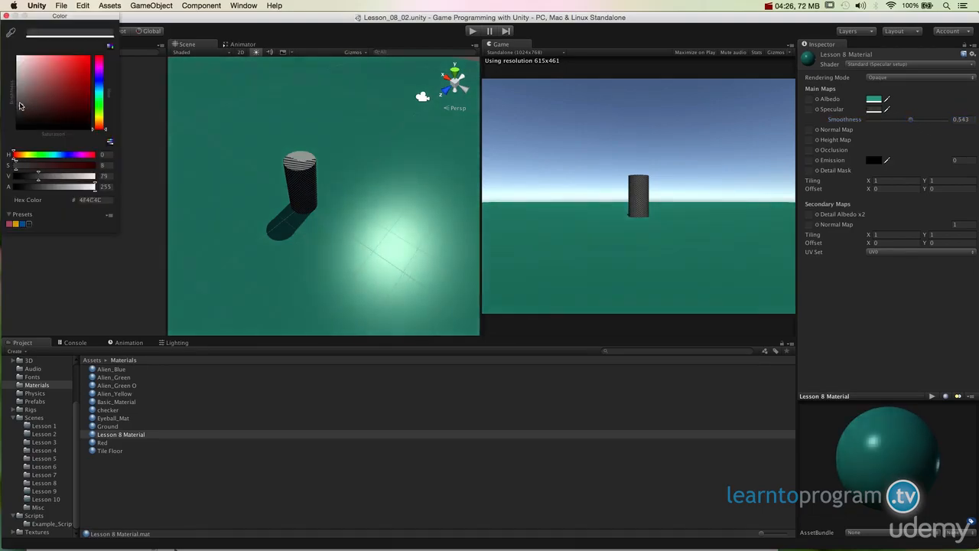
left_click_drag(20, 106, 4, 103)
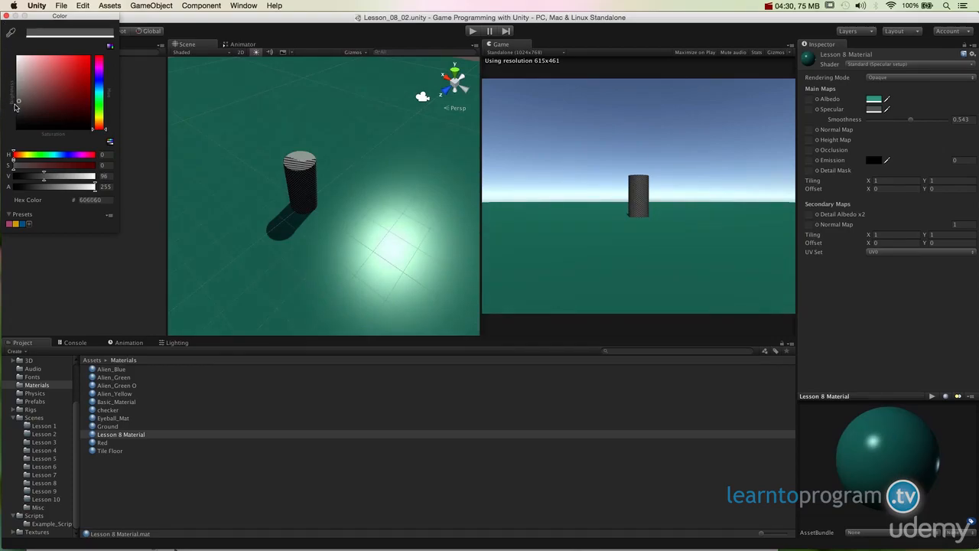
left_click(19, 108)
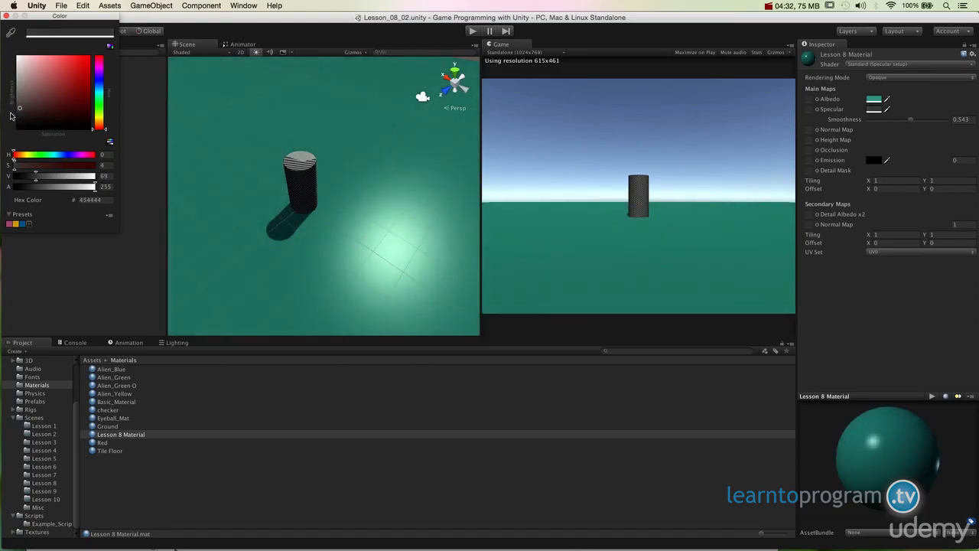
left_click(5, 14)
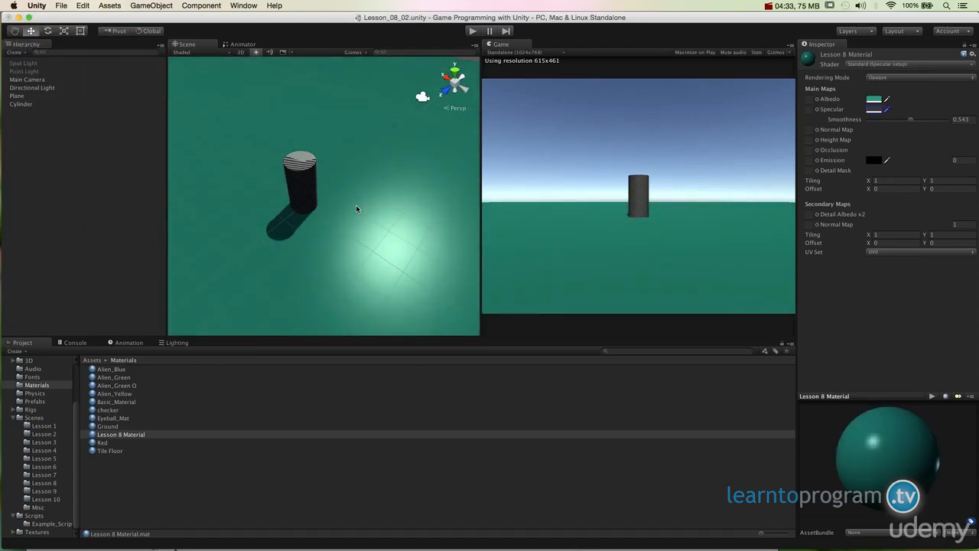
left_click_drag(356, 204, 437, 184, "alt")
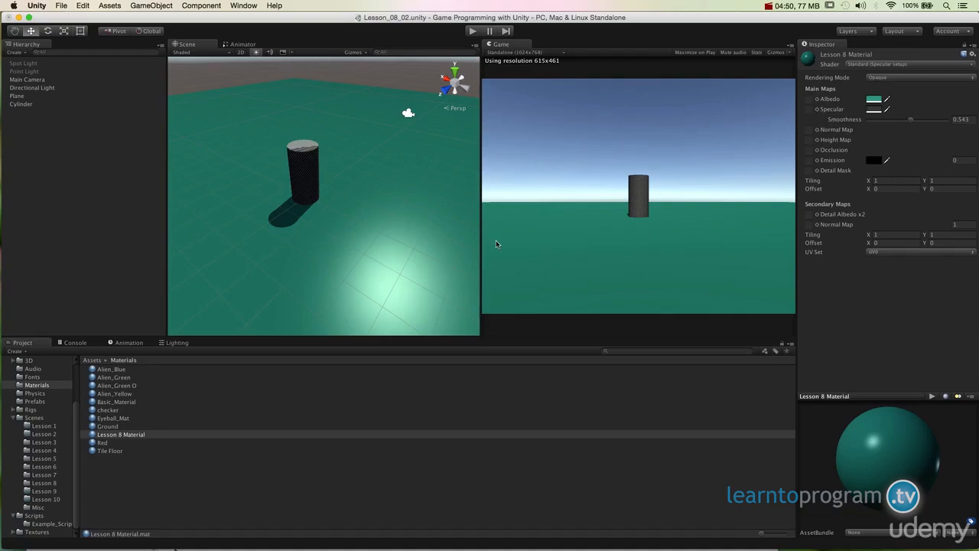
mouse_move(387, 214)
left_mouse_down("alt")
mouse_move(430, 320)
mouse_move(480, 264)
mouse_move(329, 230)
mouse_move(360, 303)
mouse_move(381, 258)
mouse_move(247, 219)
mouse_move(422, 156)
mouse_move(465, 192)
mouse_move(388, 214)
left_mouse_up("alt")
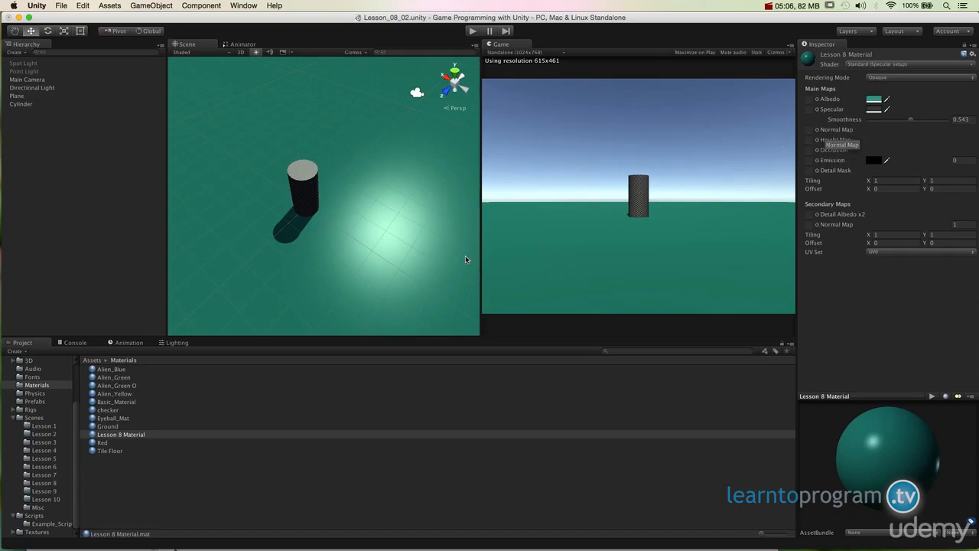
left_click_drag(396, 232, 404, 214, "alt")
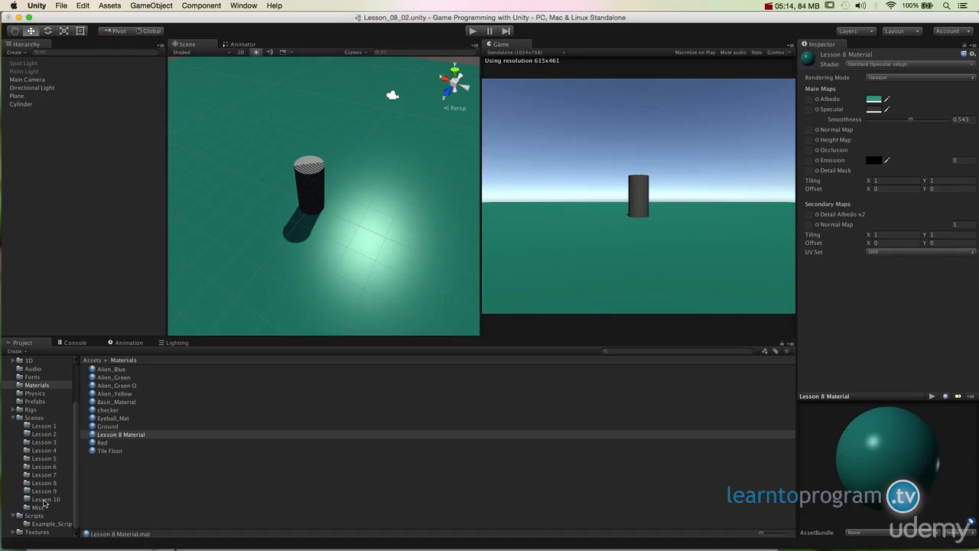
Assign the tile_texture_color texture from the Textures folder as the albedo map of the plane's material.
left_click(38, 532)
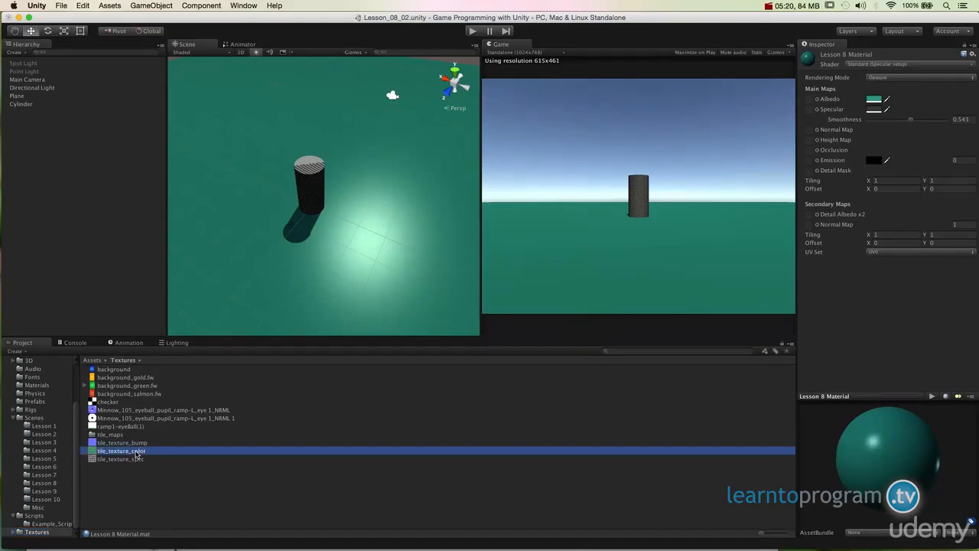
left_click(139, 451)
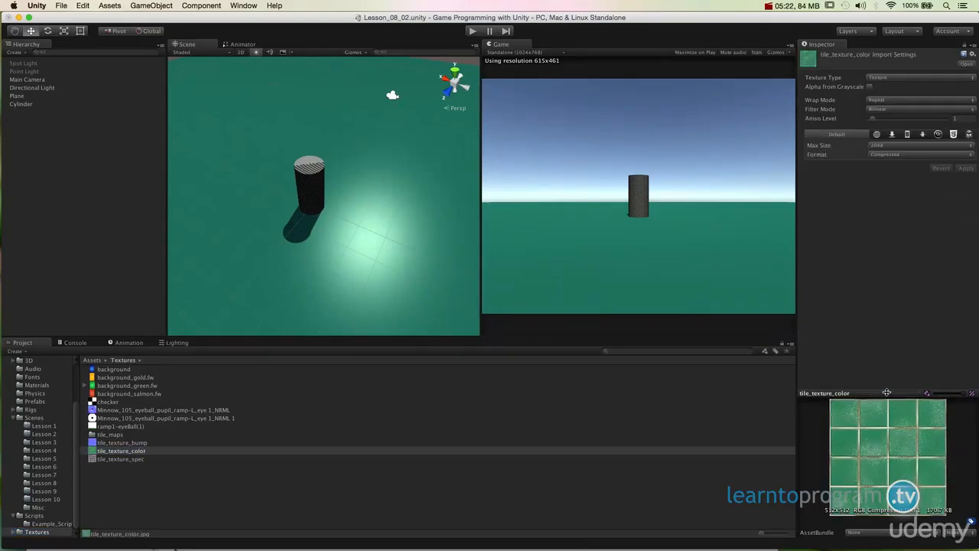
left_click_drag(886, 389, 859, 359)
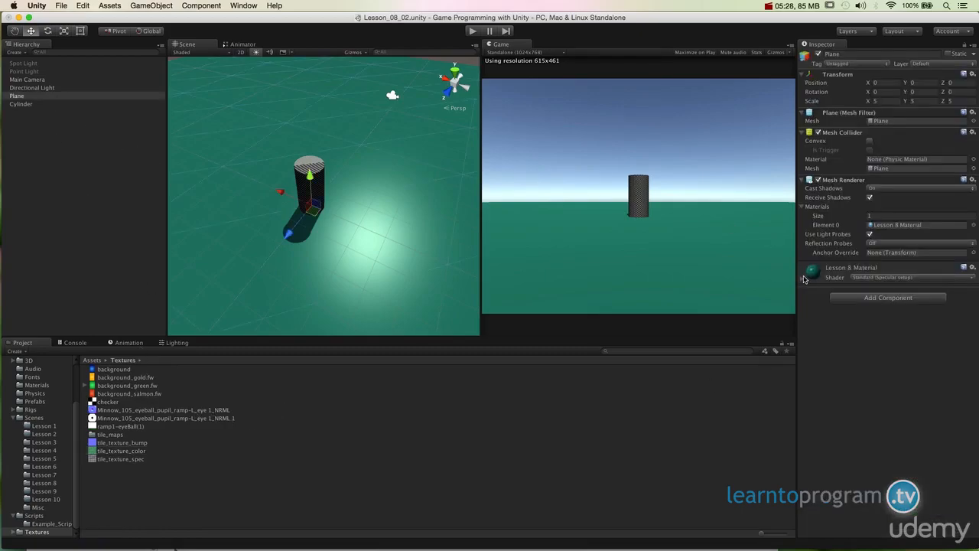
left_click(804, 276)
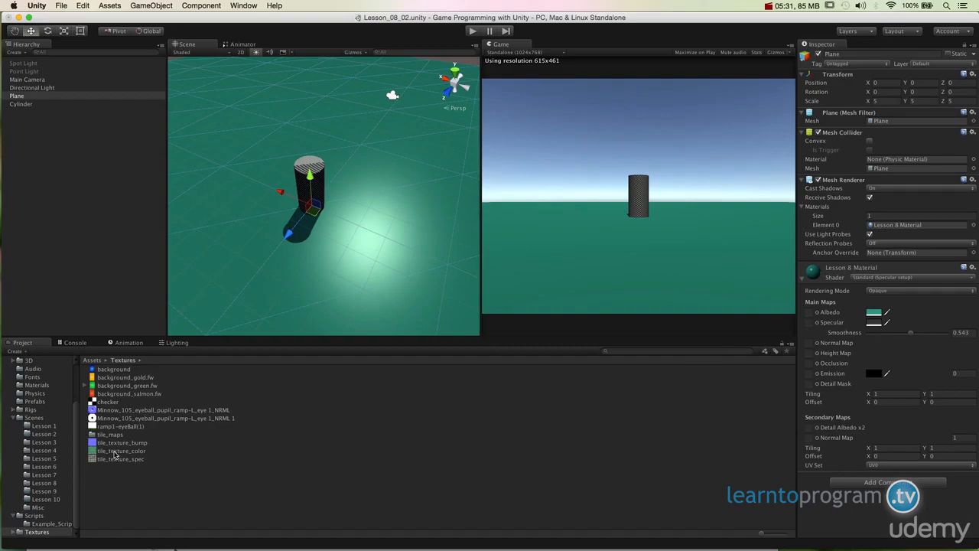
left_click(115, 451)
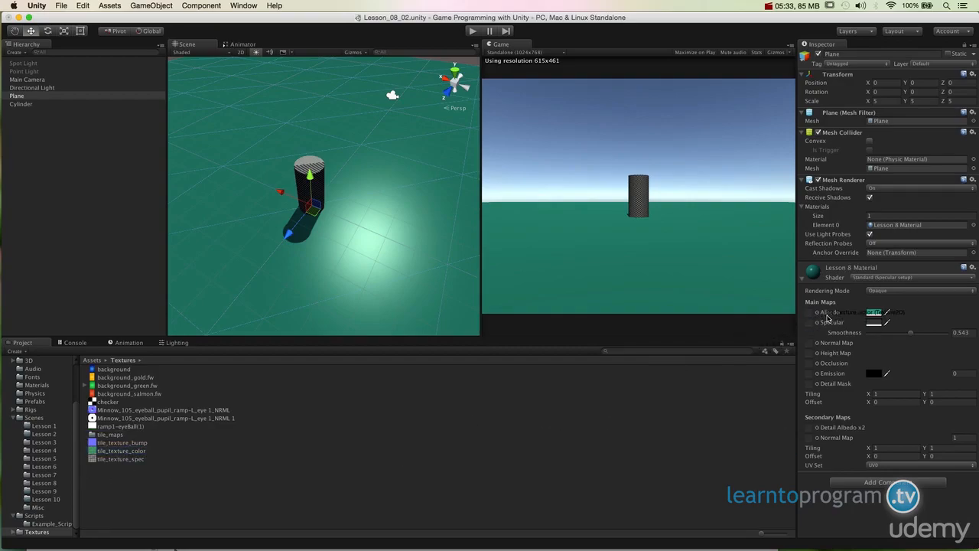
left_click_drag(831, 318, 809, 313)
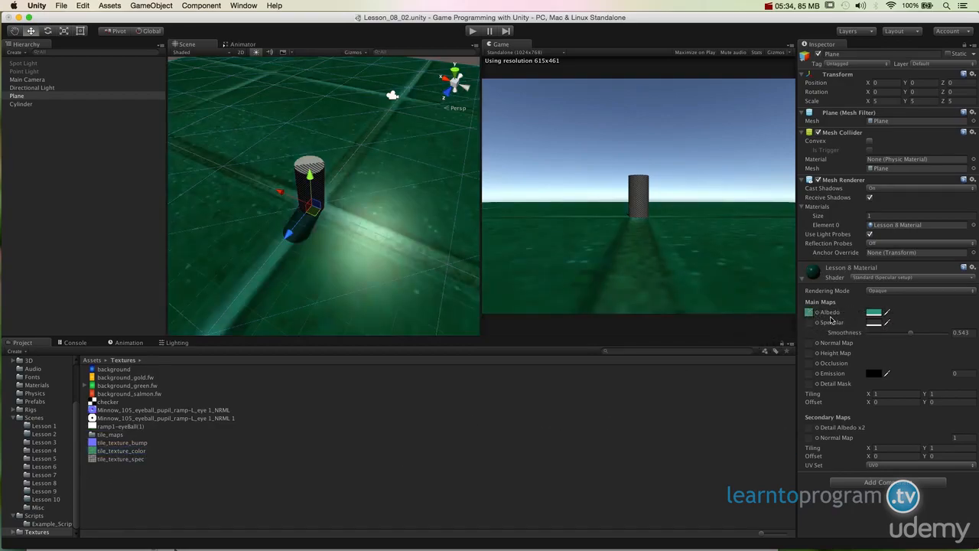
Set the plane material's albedo colour to pure white FFFFFF.
left_click(878, 313)
left_click_drag(52, 114, 14, 55)
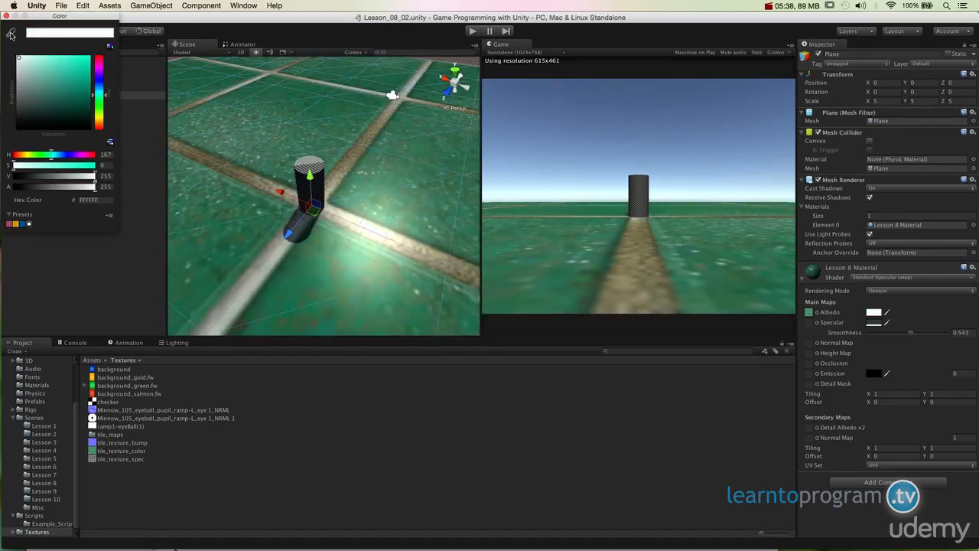
left_click(7, 16)
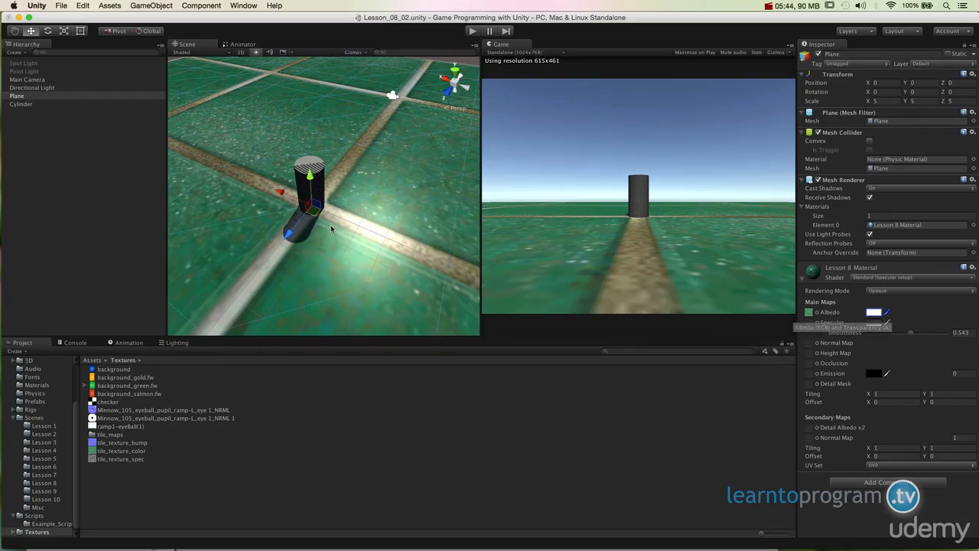
Set the main maps' tiling to 12 in X and 12 in Y and inspect the tiled floor around the cylinder.
scroll(329, 227, "down", 5)
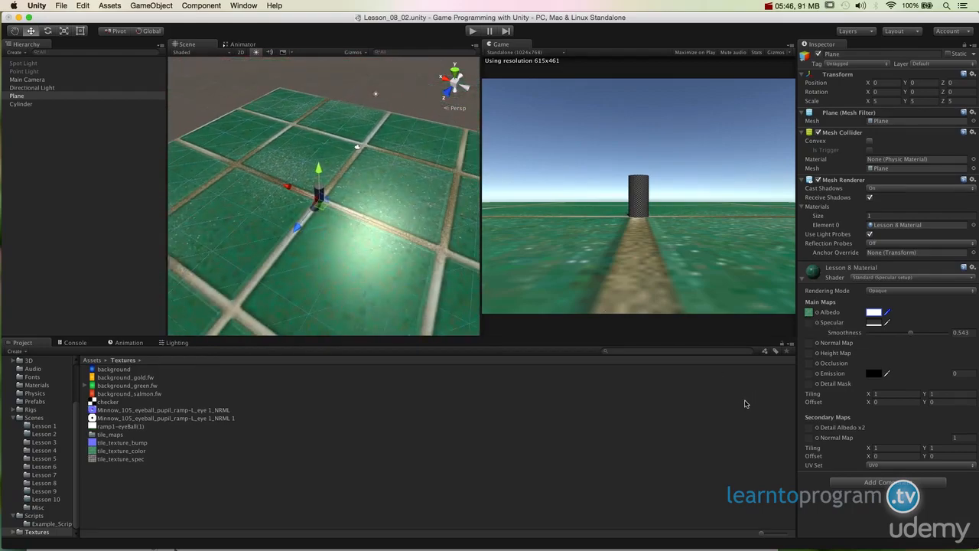
left_click(881, 394)
type("12")
left_click(943, 394)
type("12")
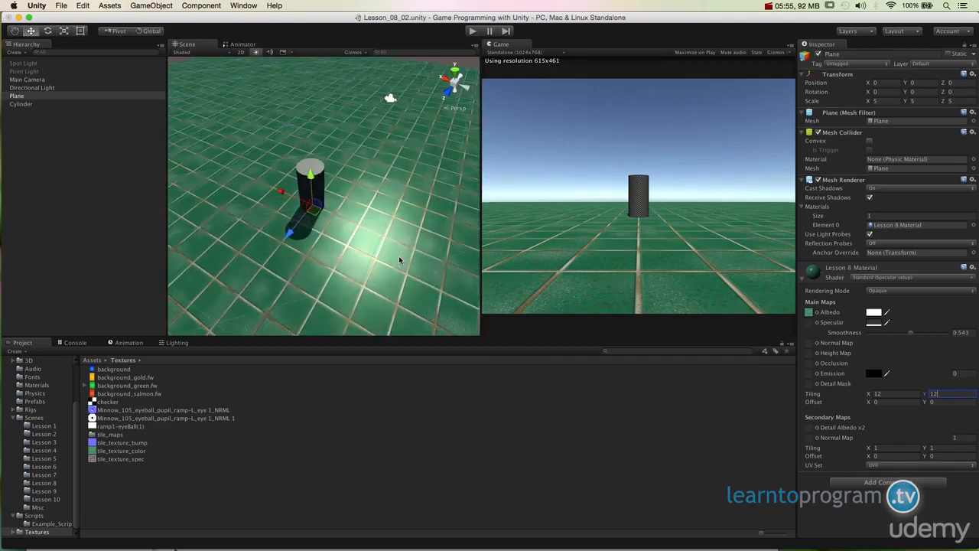
scroll(399, 255, "up", 5)
left_click_drag(398, 255, 279, 332, "alt")
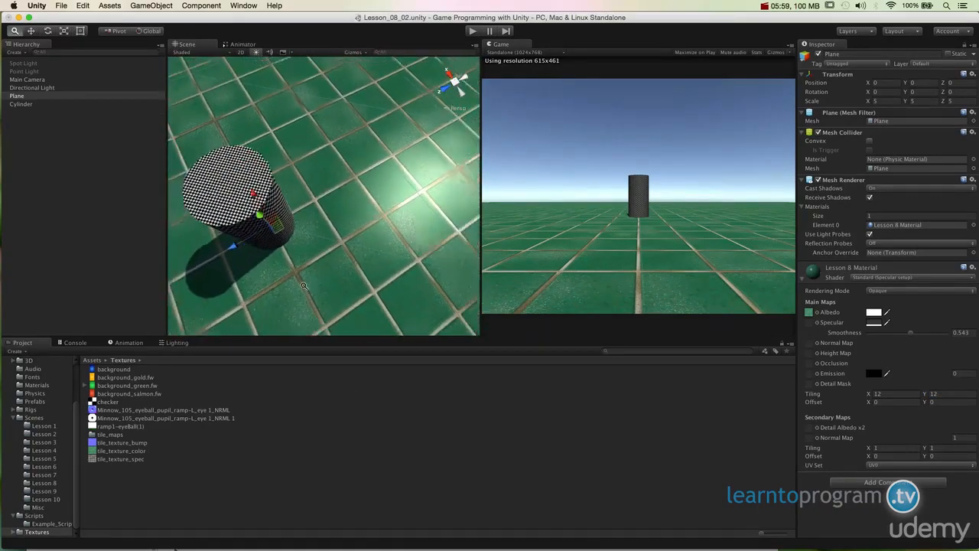
left_click_drag(329, 253, 334, 277, "alt")
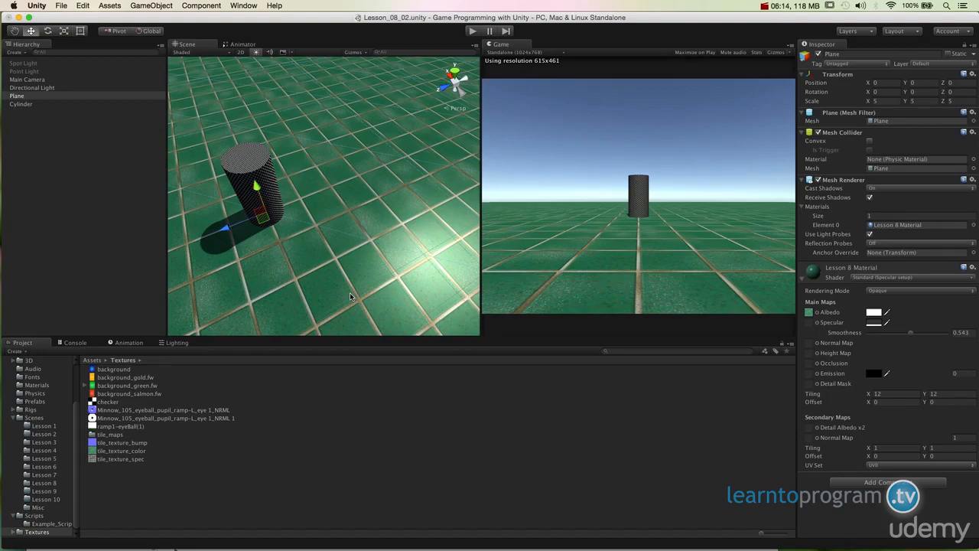
left_click_drag(352, 241, 421, 179, "alt")
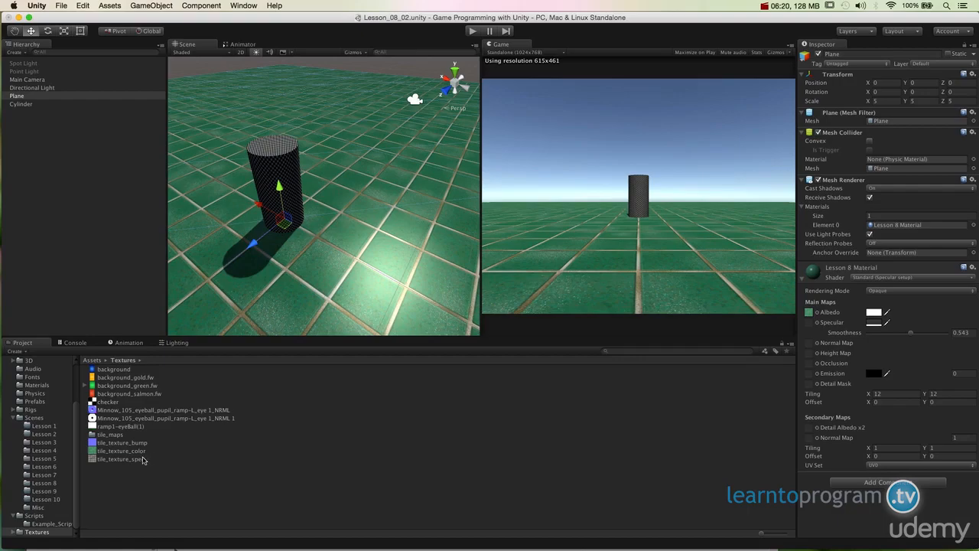
Preview the tile_texture_spec texture, duplicate it and rename the copy tile_texture_nrml.
left_click(143, 459)
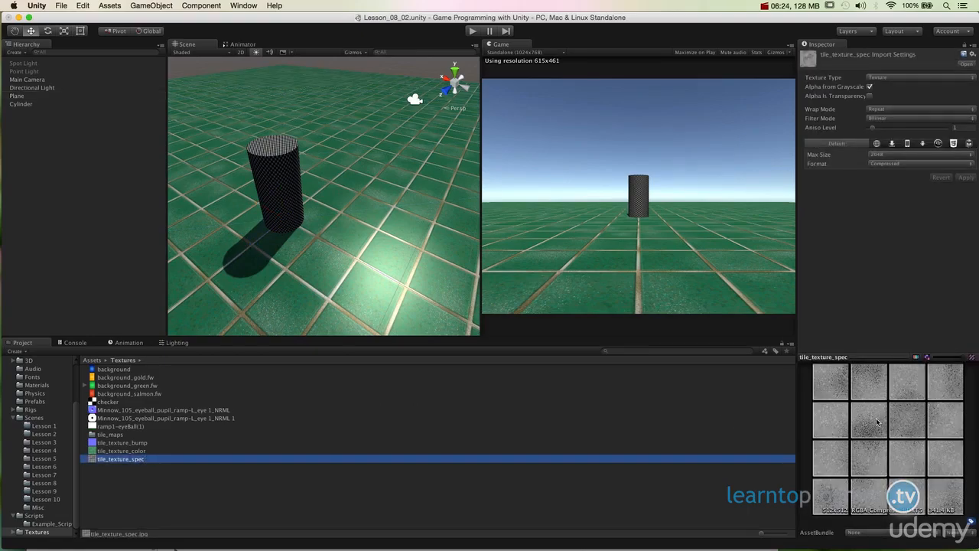
left_click(882, 425, "alt")
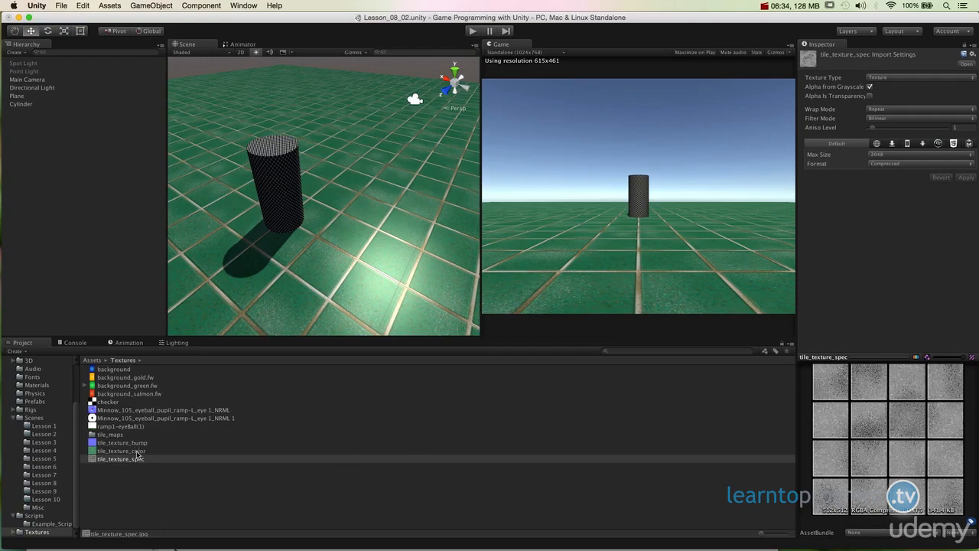
left_click(138, 451)
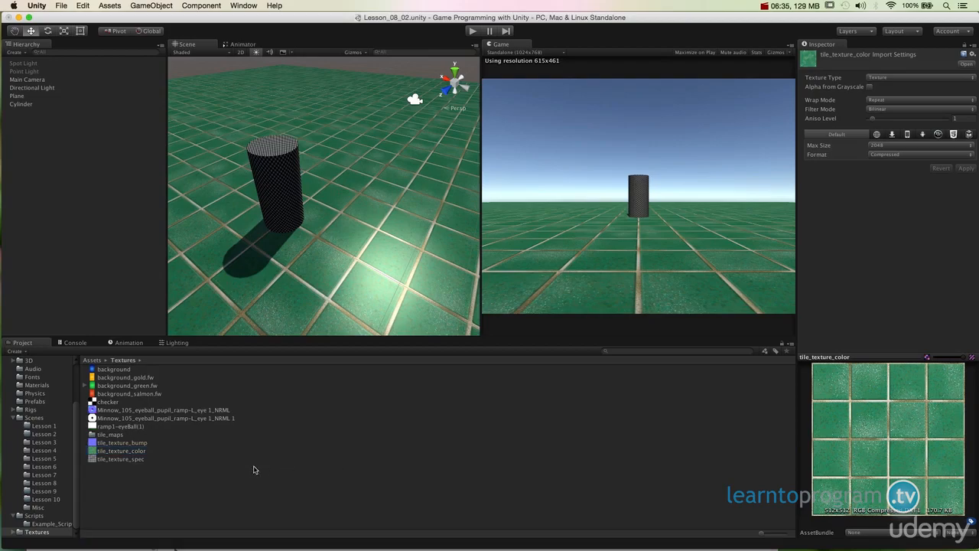
left_click(393, 458)
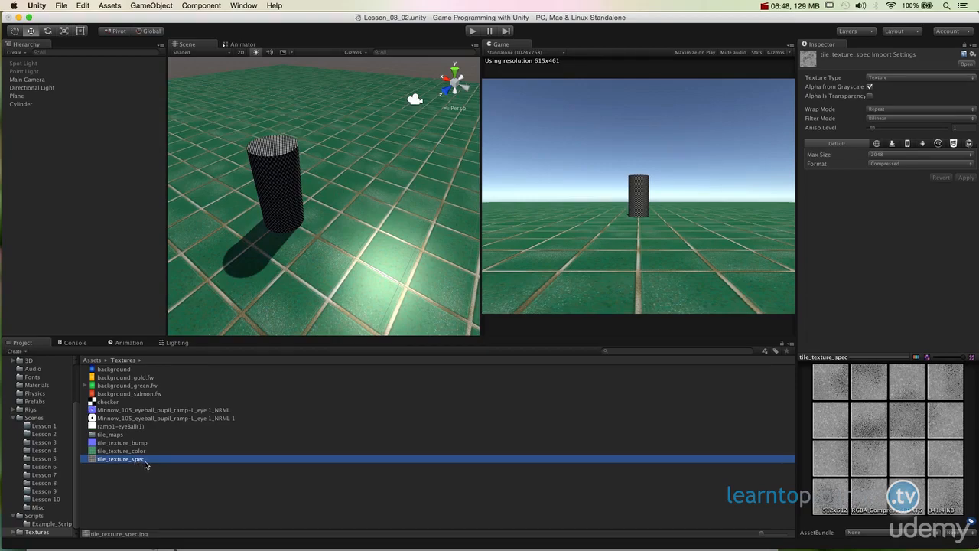
key("super+d")
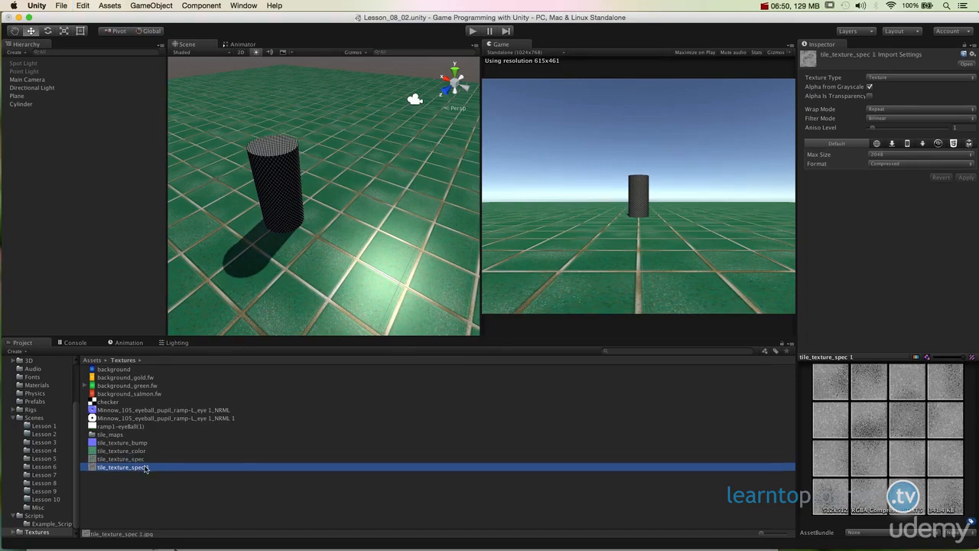
left_click(146, 467)
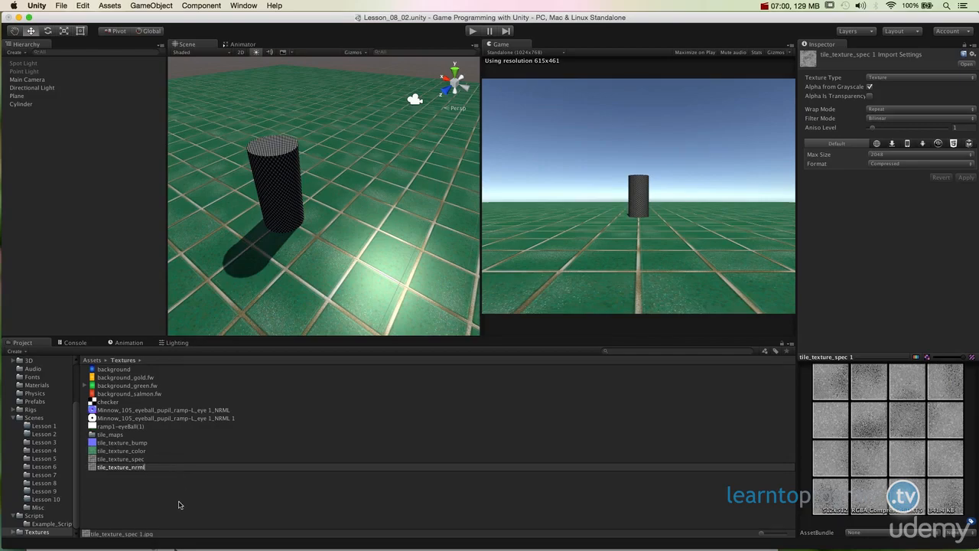
key("Return")
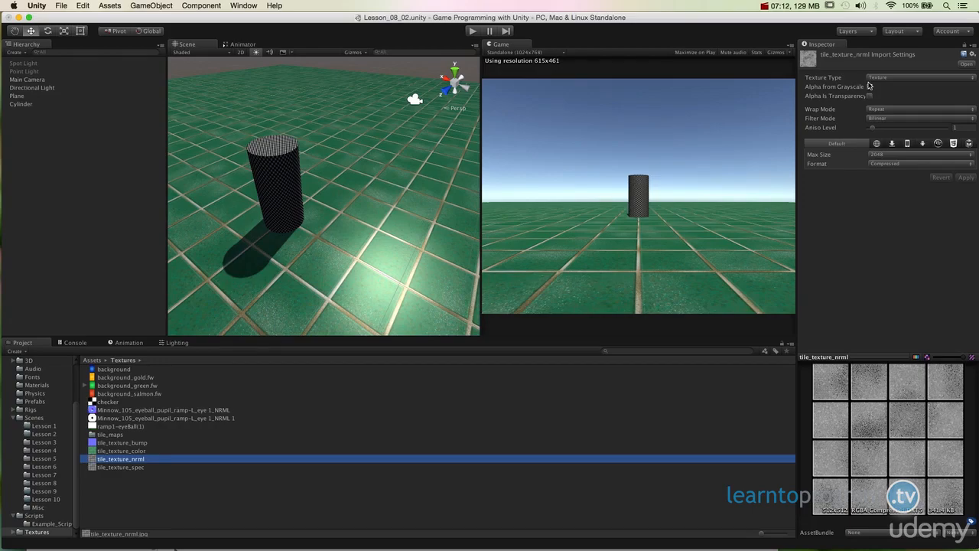
Change the texture type of tile_texture_nrml to Normal map and apply the import settings.
left_click(870, 86)
left_click(884, 75)
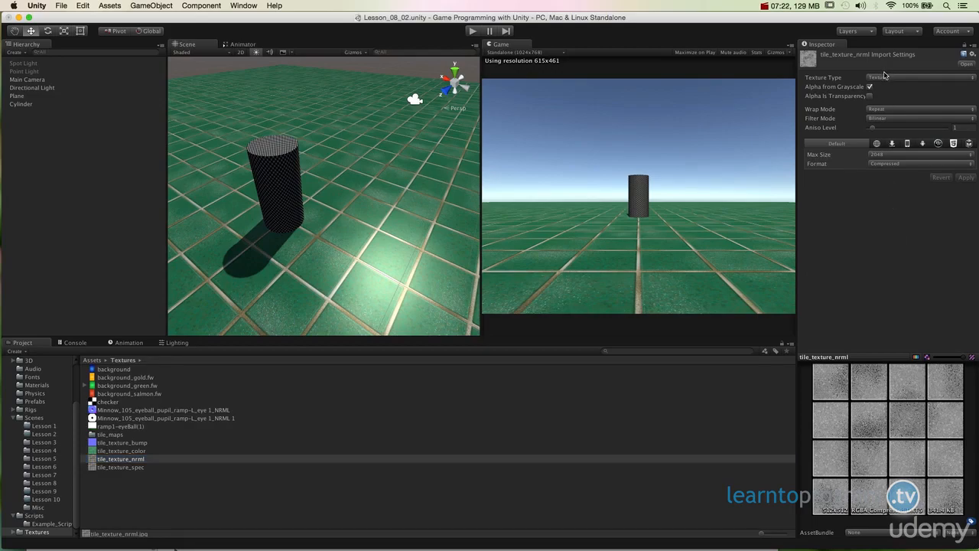
left_click(885, 76)
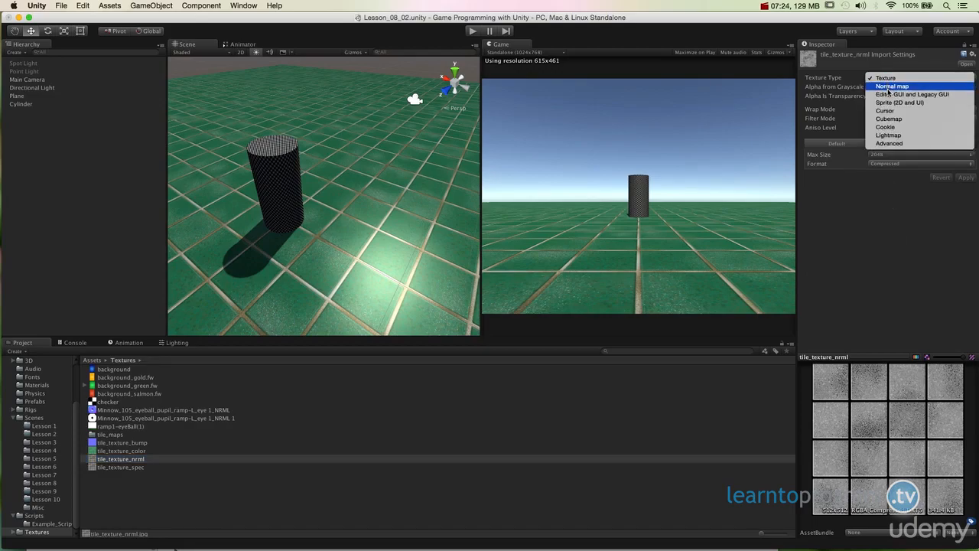
left_click(890, 87)
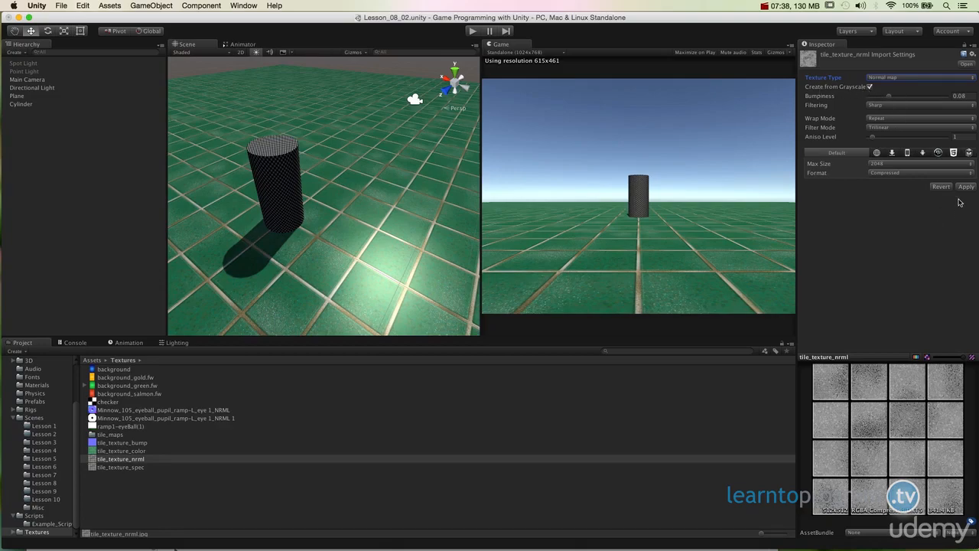
left_click(965, 186)
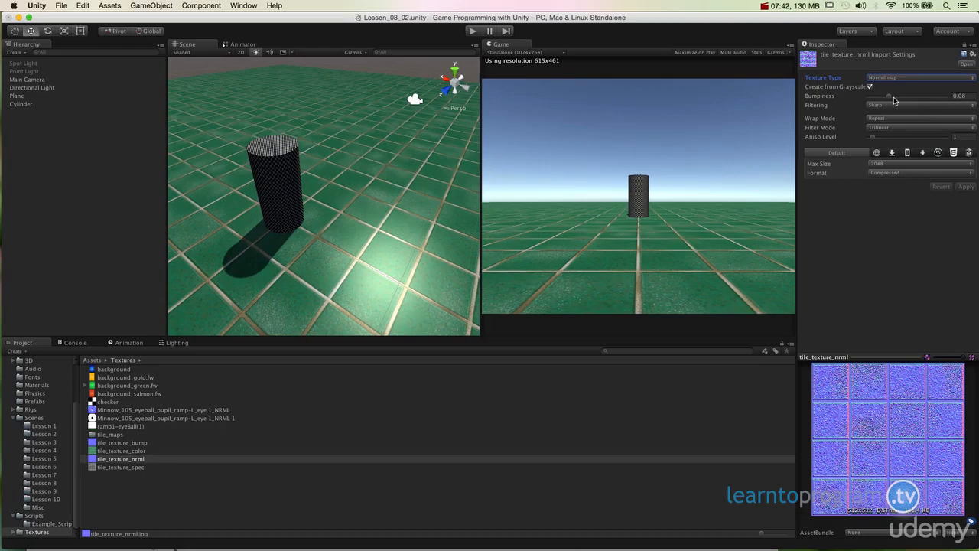
Try bumpiness values of 0.24 and 0 for tile_texture_nrml and apply them to compare the preview.
left_click_drag(891, 99, 927, 102)
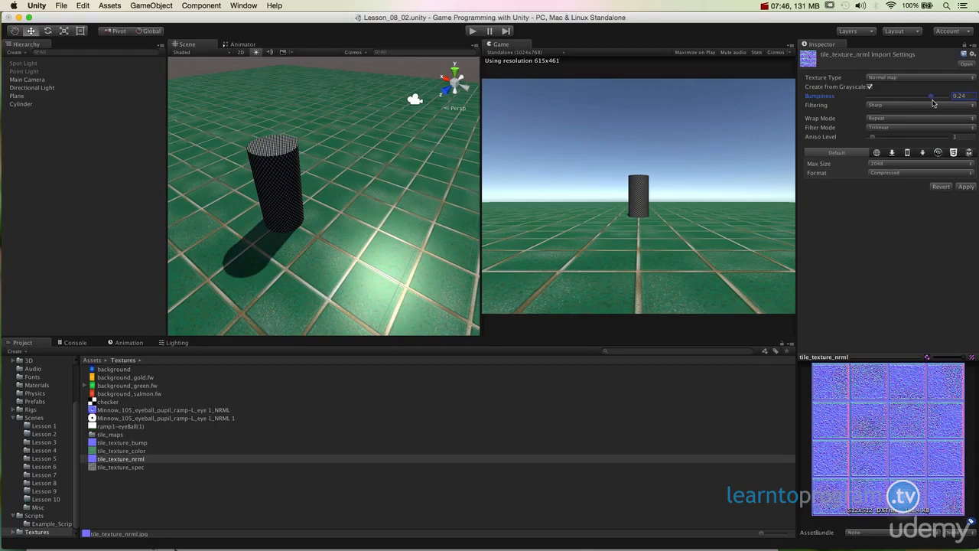
left_click(961, 96)
type("0.1")
left_click(965, 186)
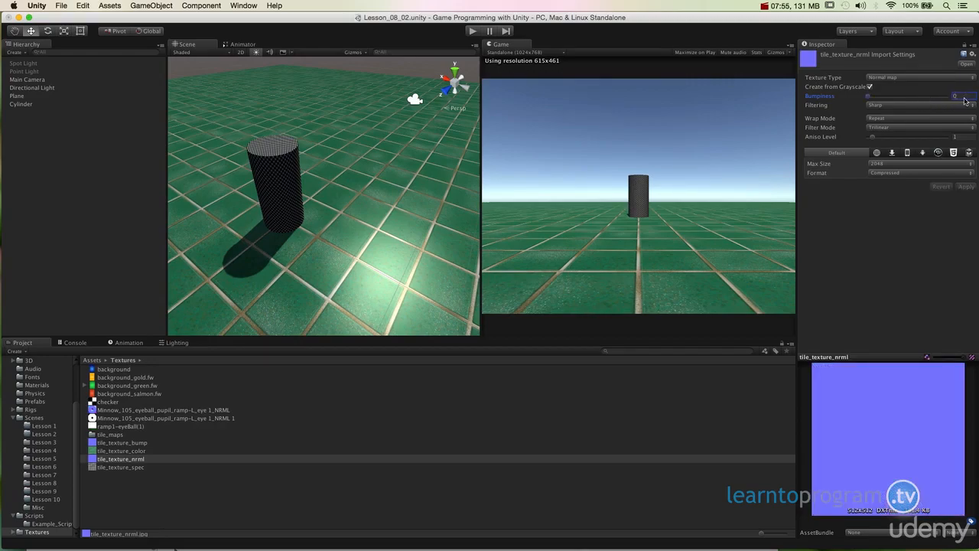
Set the bumpiness of tile_texture_nrml to 0.1 and apply the import settings.
left_click(964, 96)
type("1")
left_click(967, 186)
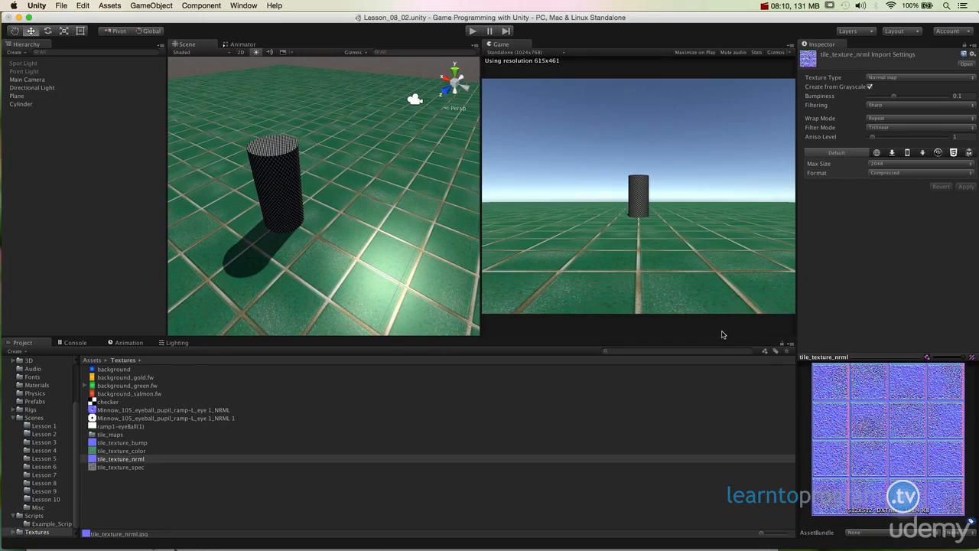
Assign tile_texture_nrml as the normal map of the plane's material and examine the tile relief up close.
left_click(303, 270)
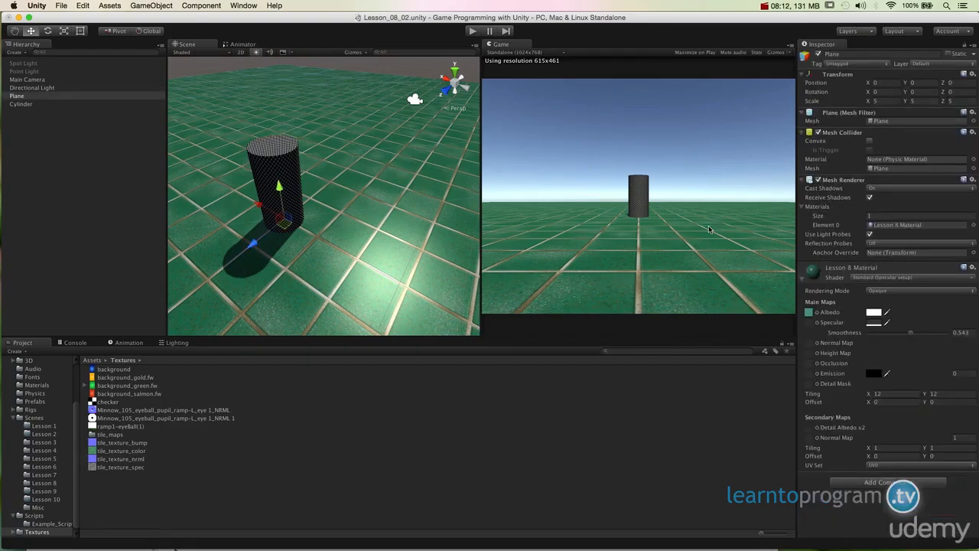
left_click_drag(118, 460, 812, 345)
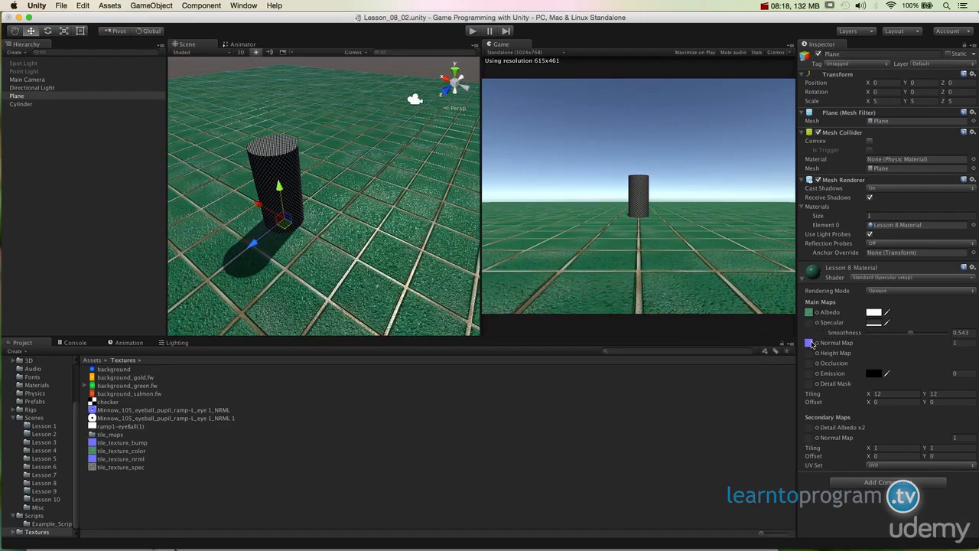
left_click_drag(366, 233, 363, 329, "alt")
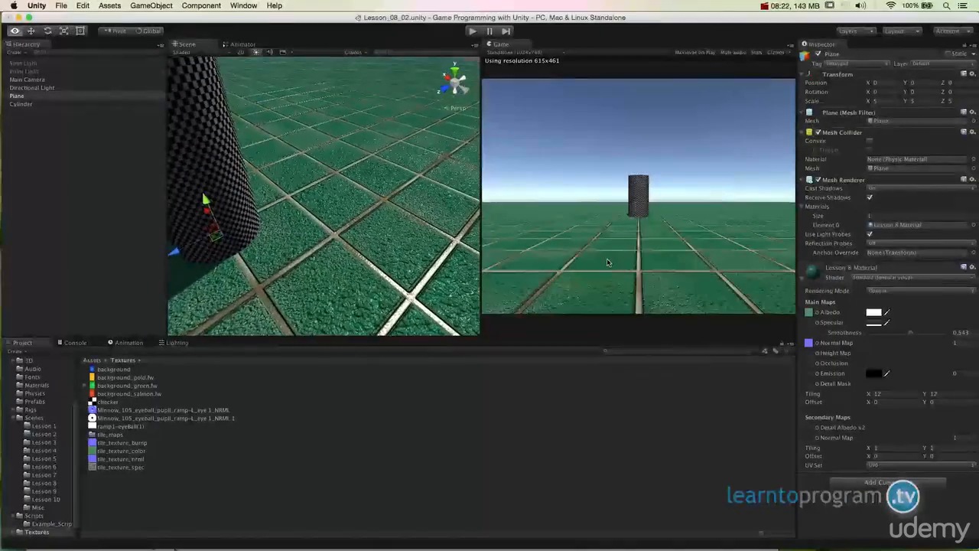
left_click_drag(608, 262, 483, 344, "alt")
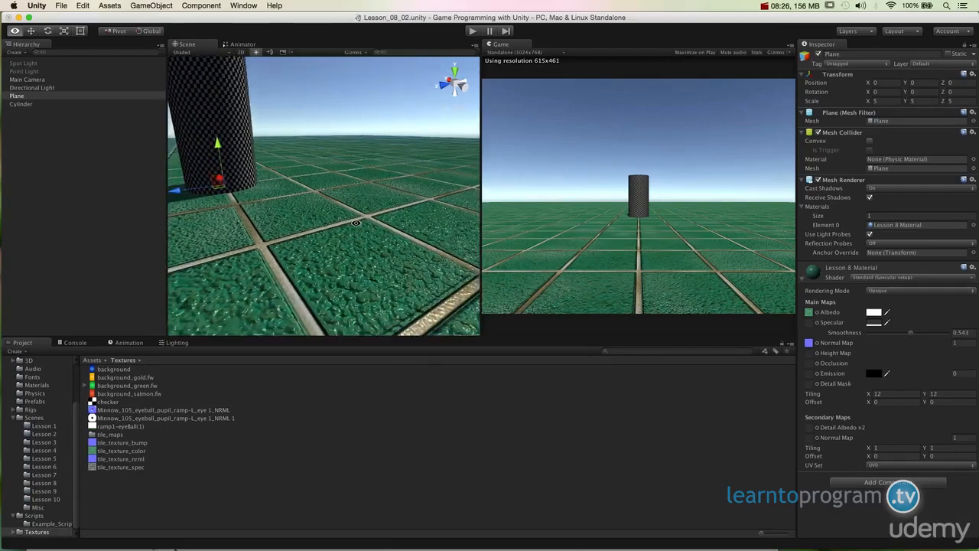
left_click_drag(356, 223, 352, 212, "alt")
right_click_drag(337, 223, 342, 231, "alt")
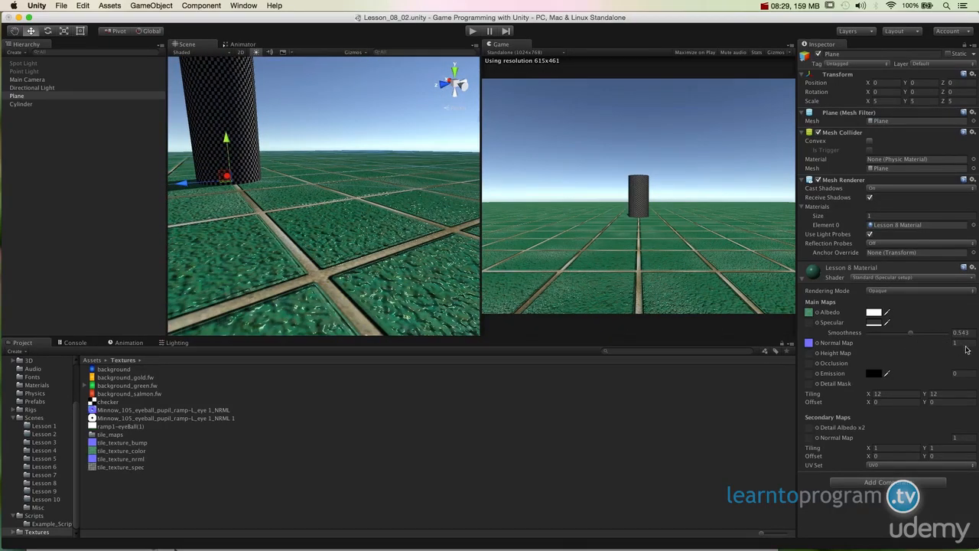
Set the normal map strength of the plane's material to 0.5 and check the tile relief around the cylinder.
left_click(965, 344)
type("5")
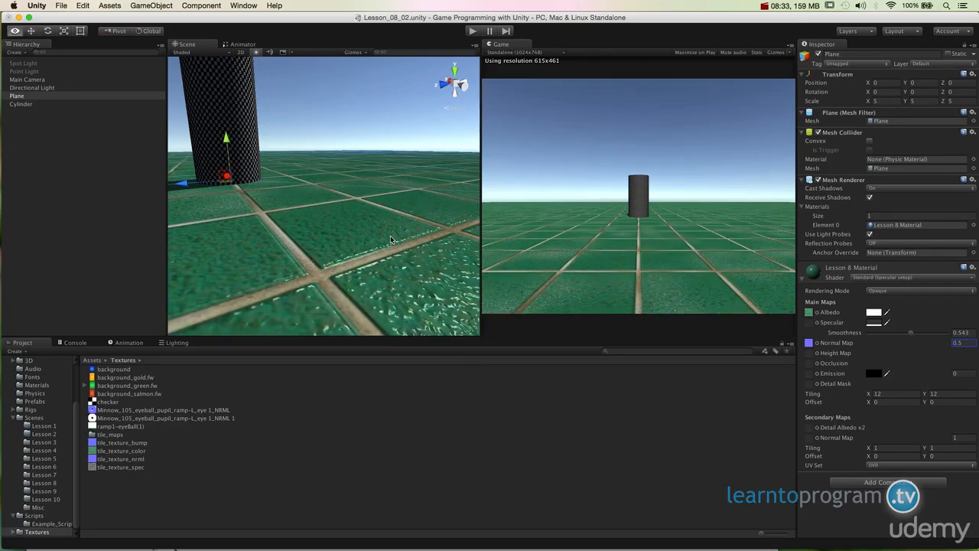
left_click_drag(417, 261, 427, 303, "alt")
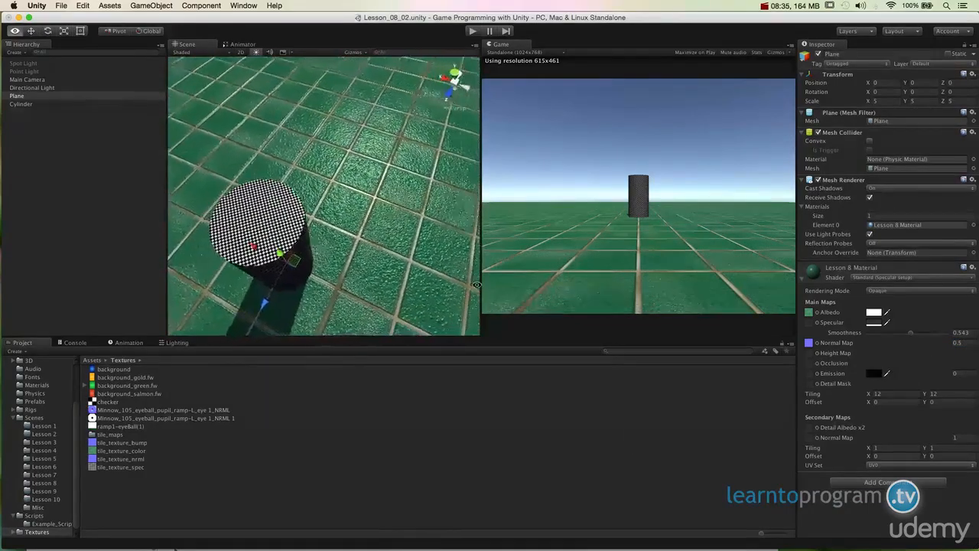
left_click_drag(428, 275, 481, 247, "alt")
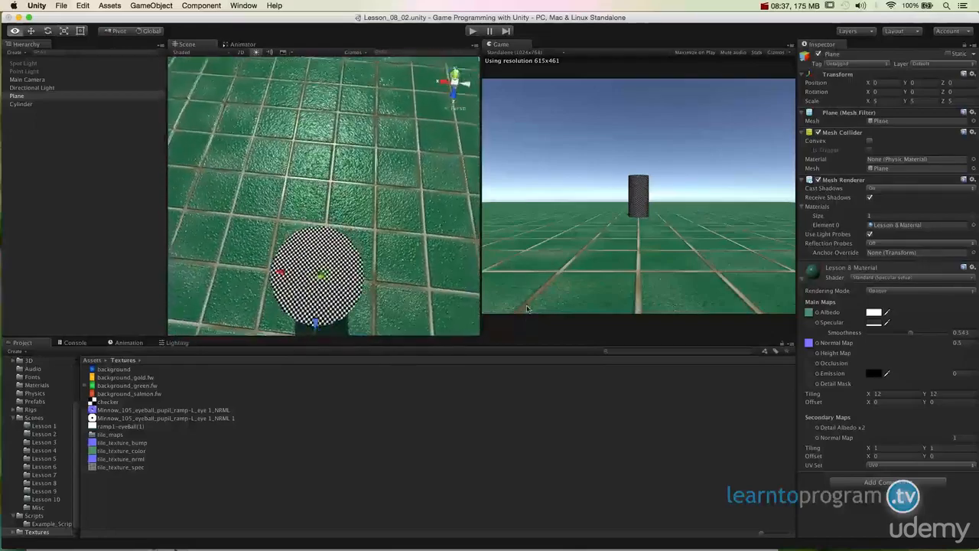
left_click_drag(345, 329, 462, 202, "alt")
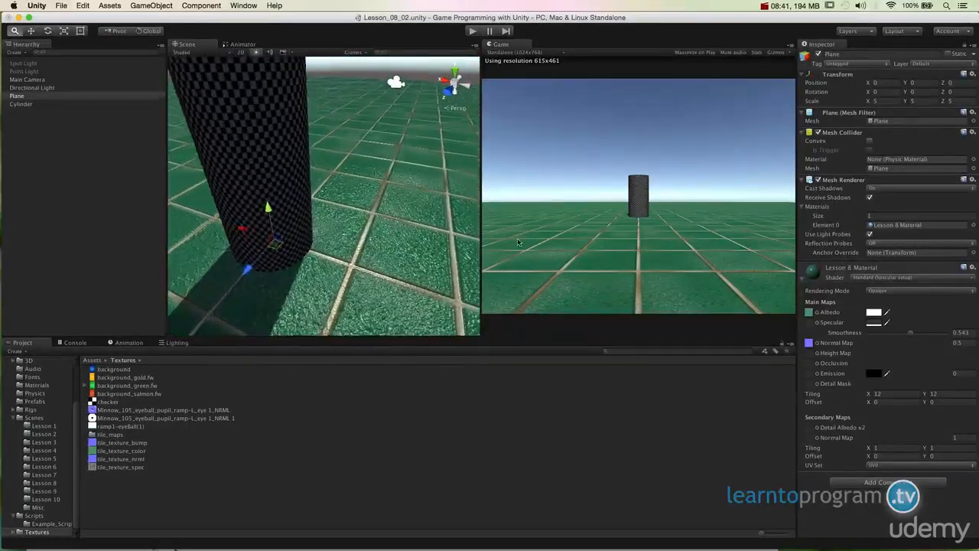
Examine how light catches the tile surface and grout lines from several angles and distances.
left_click_drag(429, 229, 337, 276, "alt")
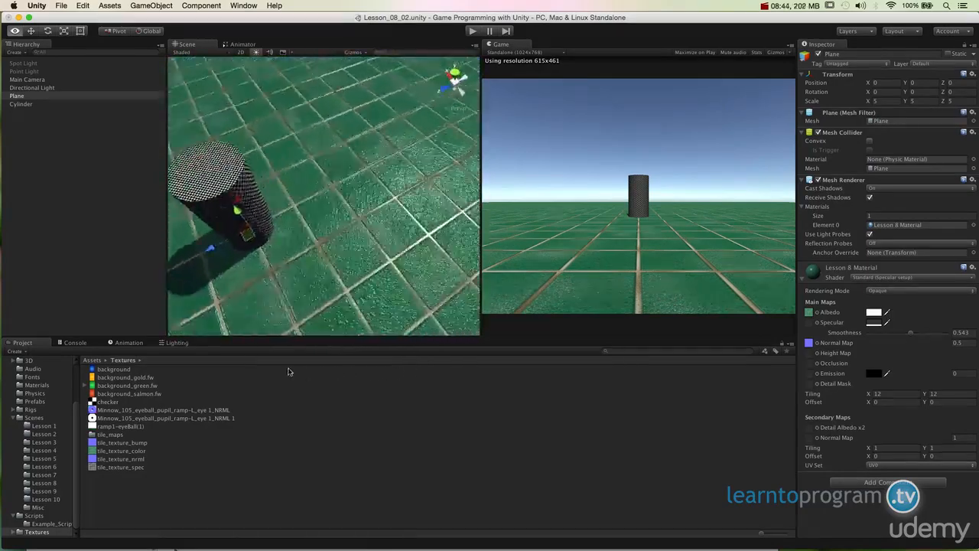
left_click_drag(238, 207, 259, 325, "alt")
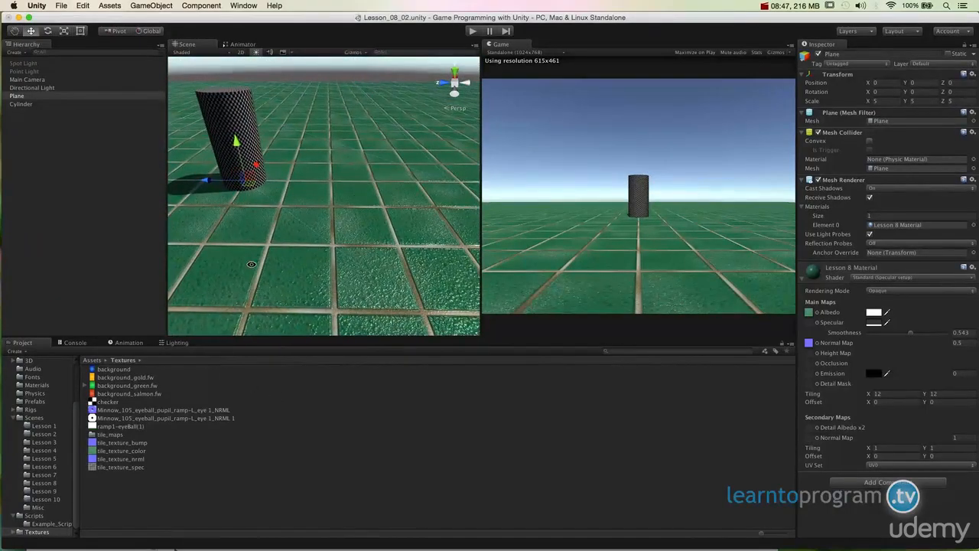
left_click_drag(206, 293, 337, 283, "alt")
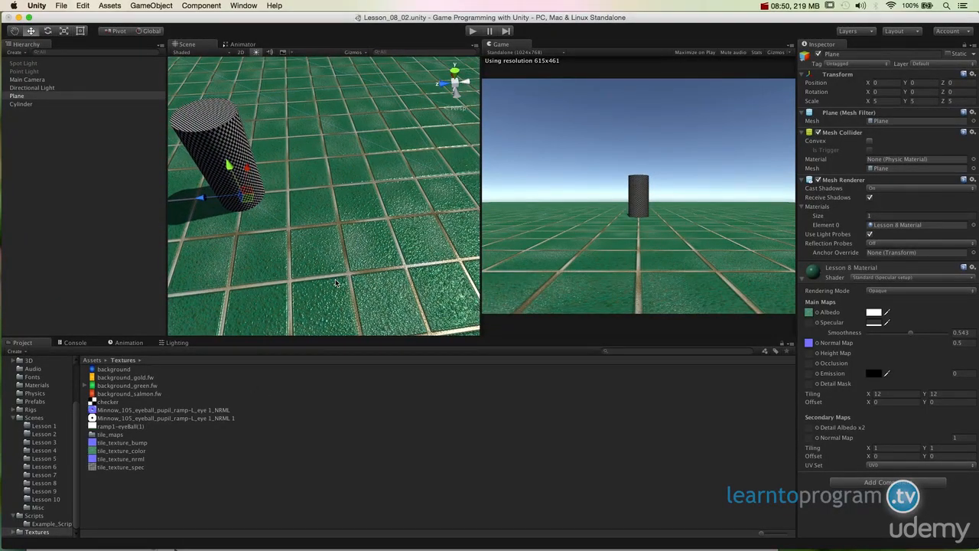
left_click_drag(338, 280, 341, 268, "alt")
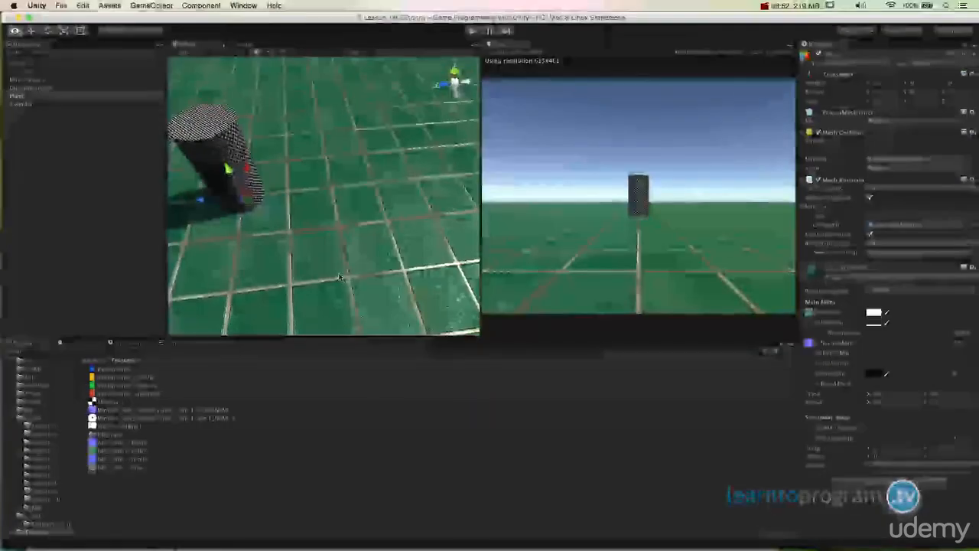
left_click_drag(341, 267, 345, 256, "alt")
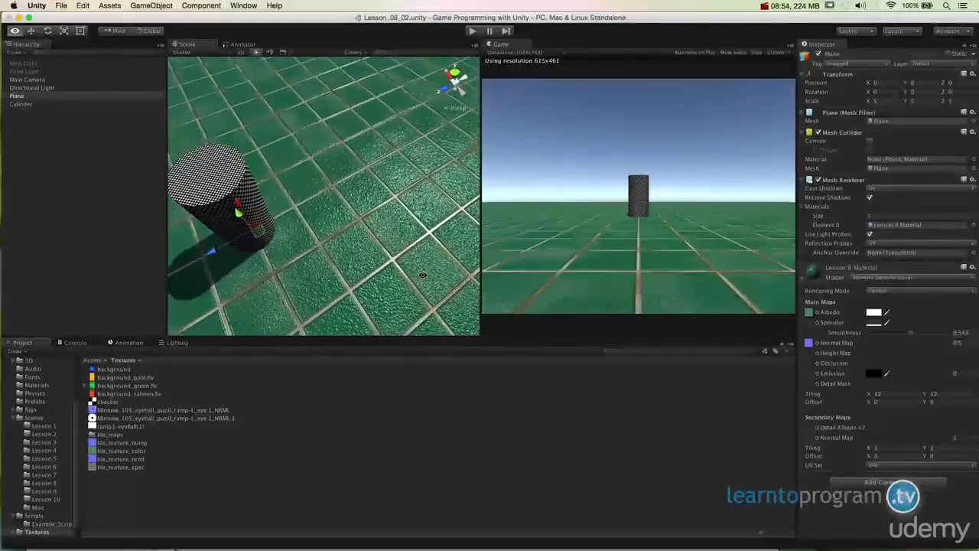
left_click_drag(306, 252, 278, 204, "alt")
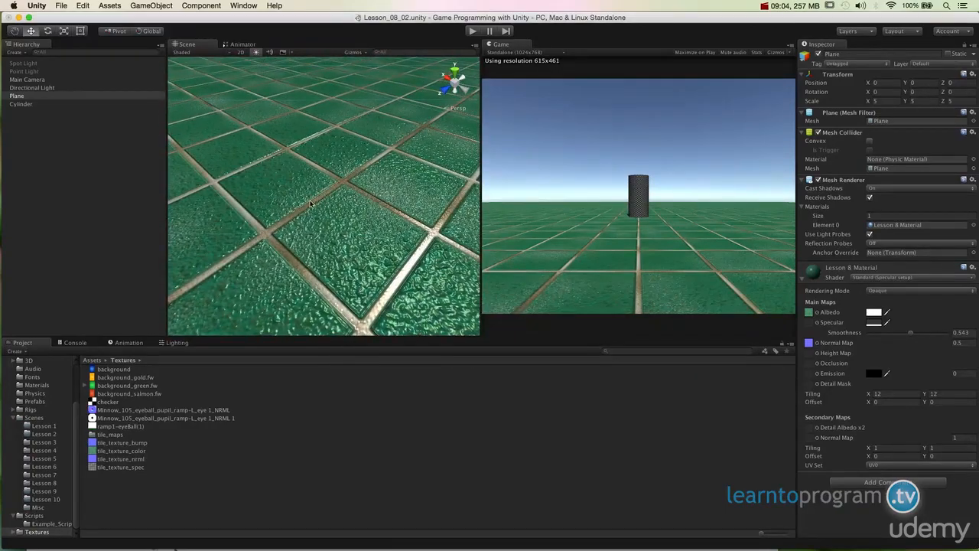
left_click_drag(322, 278, 356, 260, "alt")
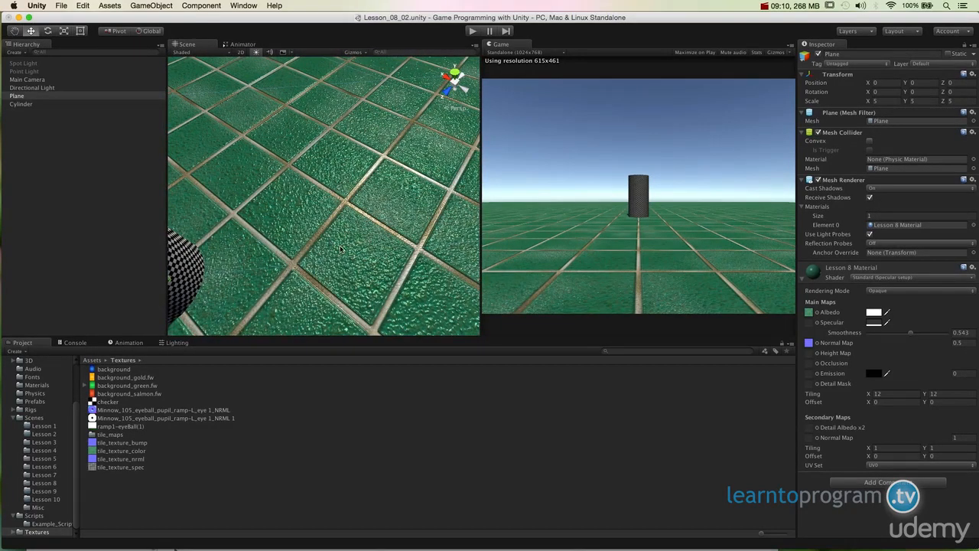
left_click_drag(340, 251, 404, 241, "alt")
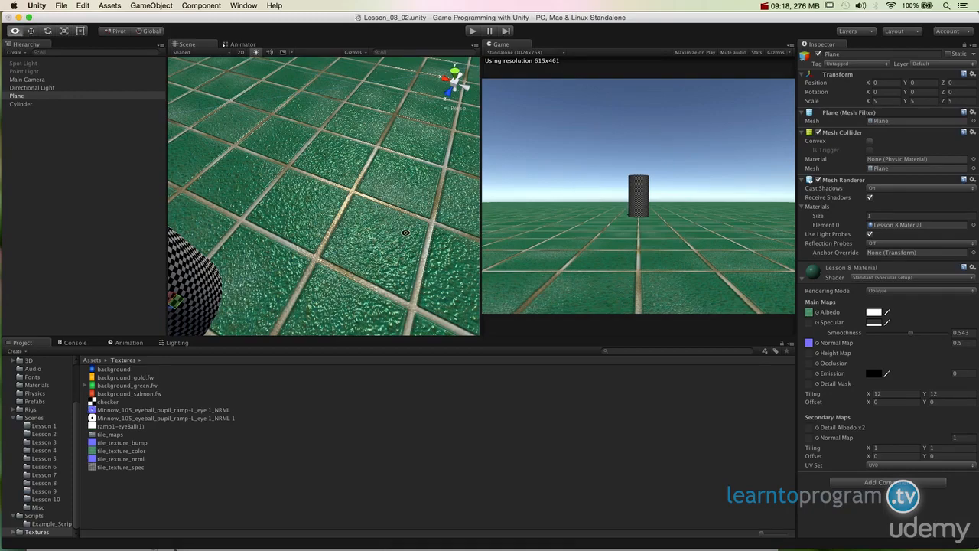
left_click_drag(406, 233, 388, 225, "alt")
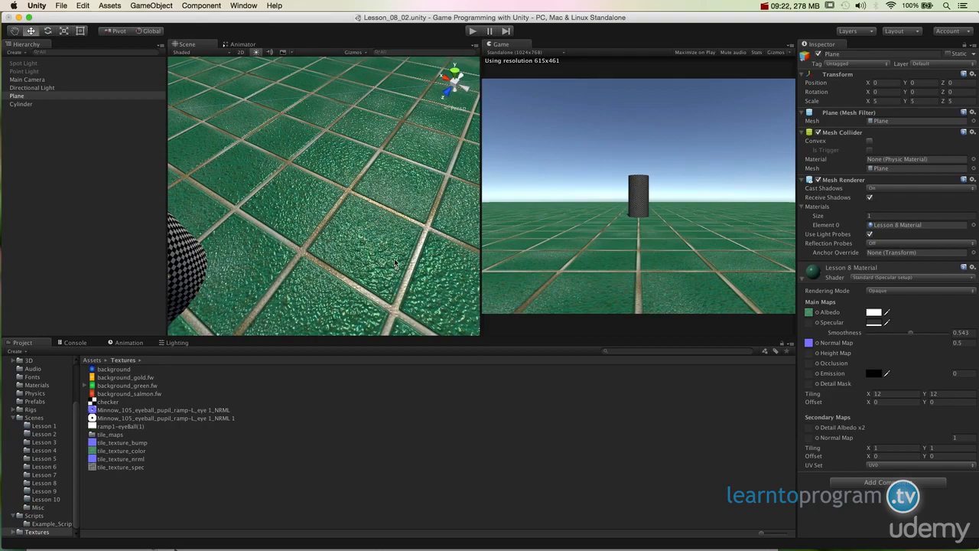
left_click_drag(387, 300, 392, 278, "alt")
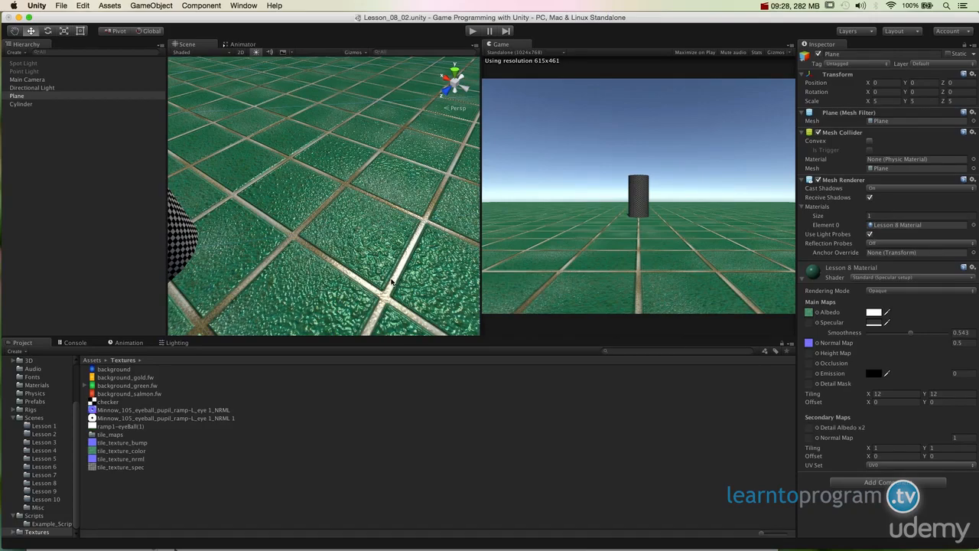
left_click_drag(417, 266, 382, 260, "alt")
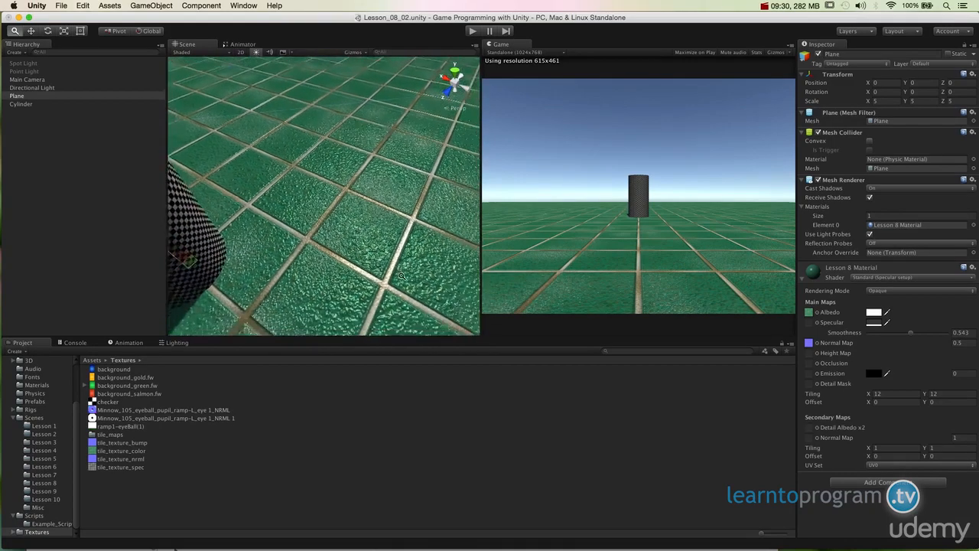
Toggle Alpha from Grayscale off and back on for tile_texture_spec and apply the import settings.
left_click(136, 467)
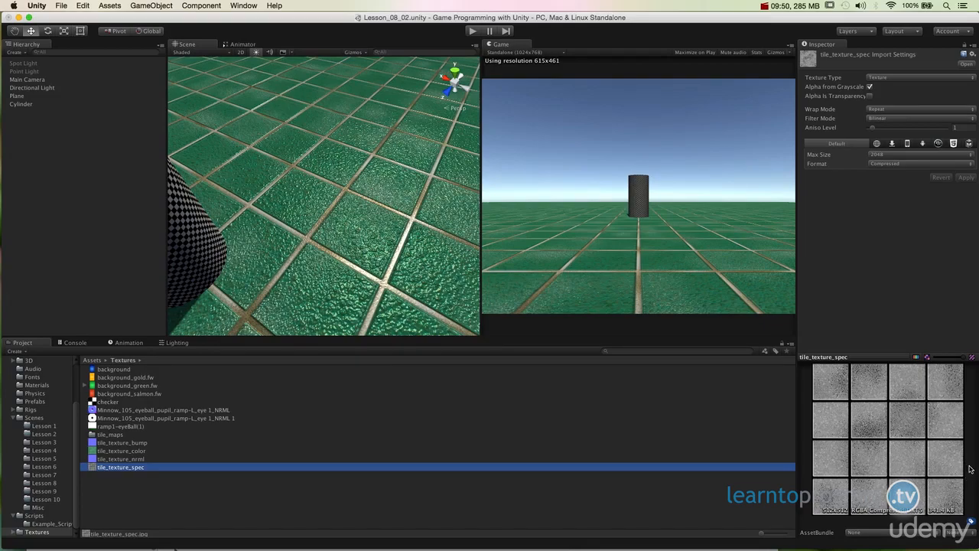
left_click(179, 458)
left_click(179, 466)
left_click(870, 86)
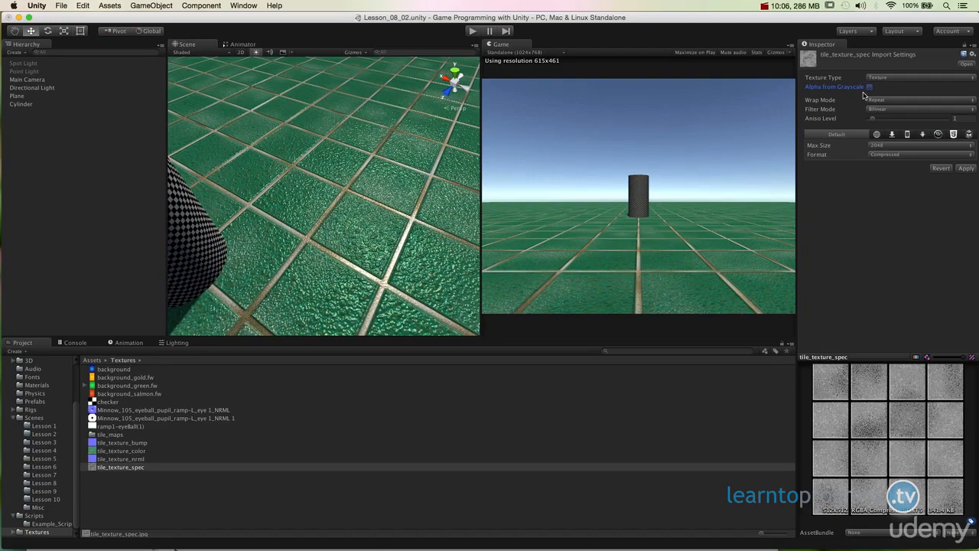
left_click(870, 87)
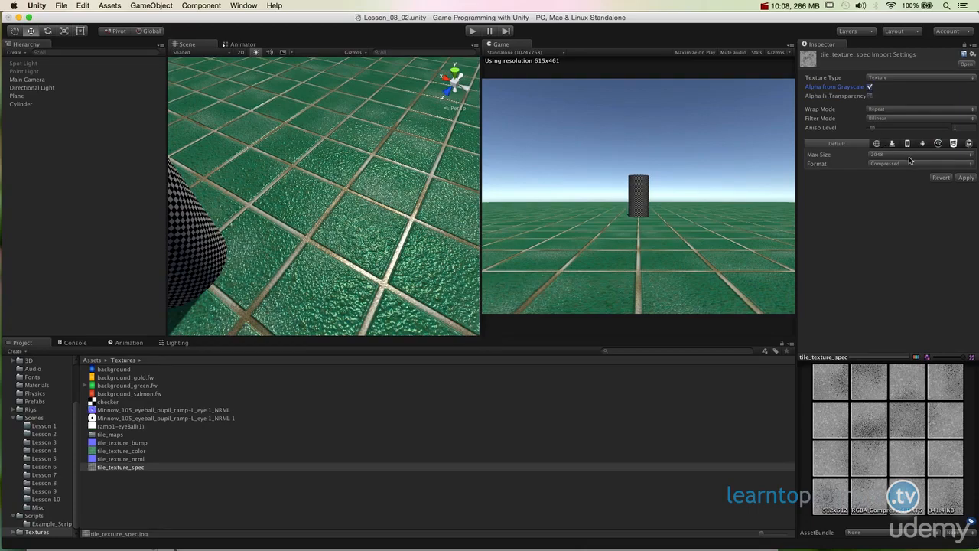
left_click(966, 177)
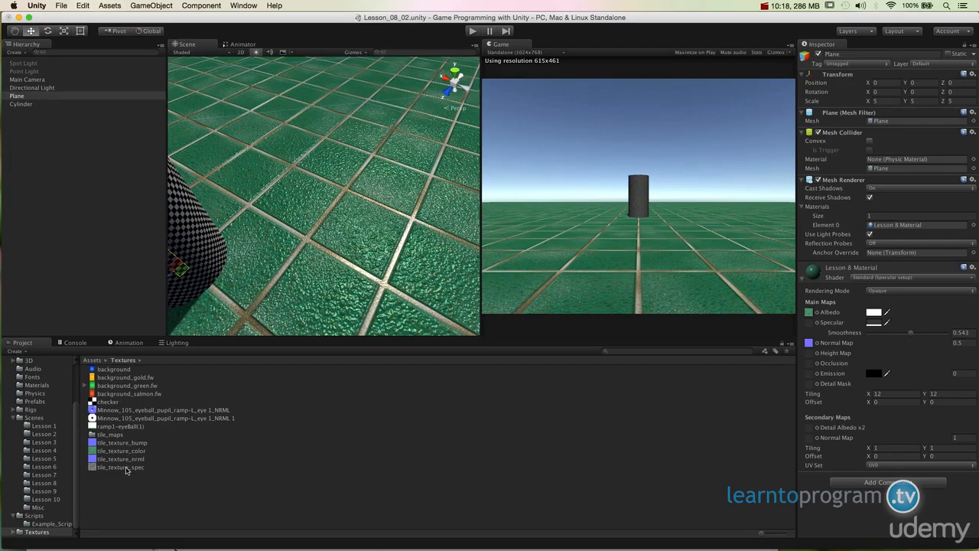
Try tile_texture_spec as the specular map of the plane's material and remove it again to compare the floor.
left_click_drag(122, 467, 809, 324)
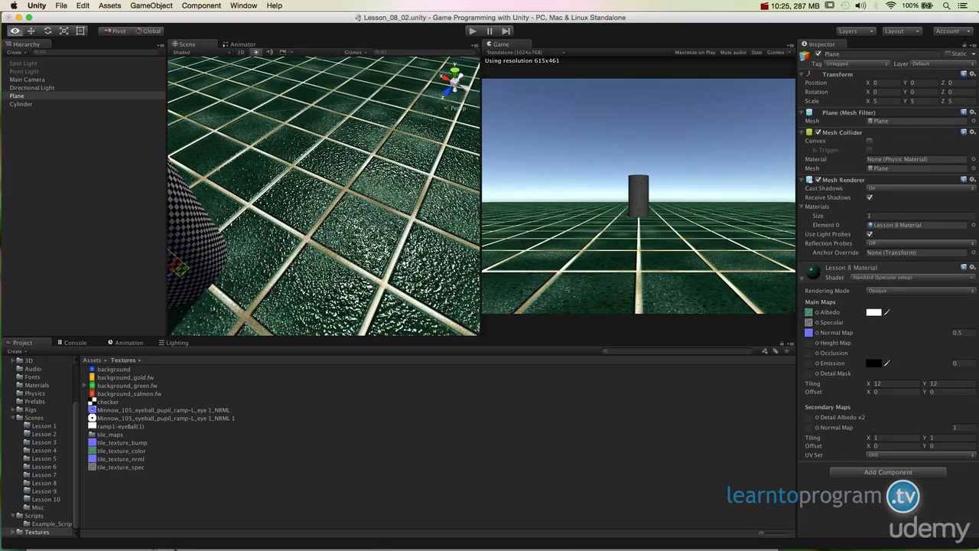
left_click_drag(414, 257, 432, 348, "alt")
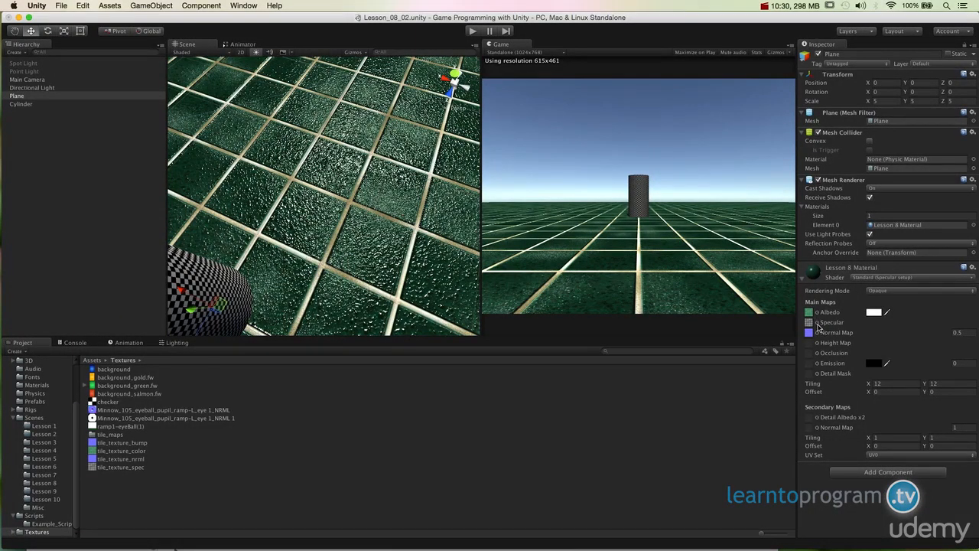
left_click_drag(423, 206, 359, 261, "alt")
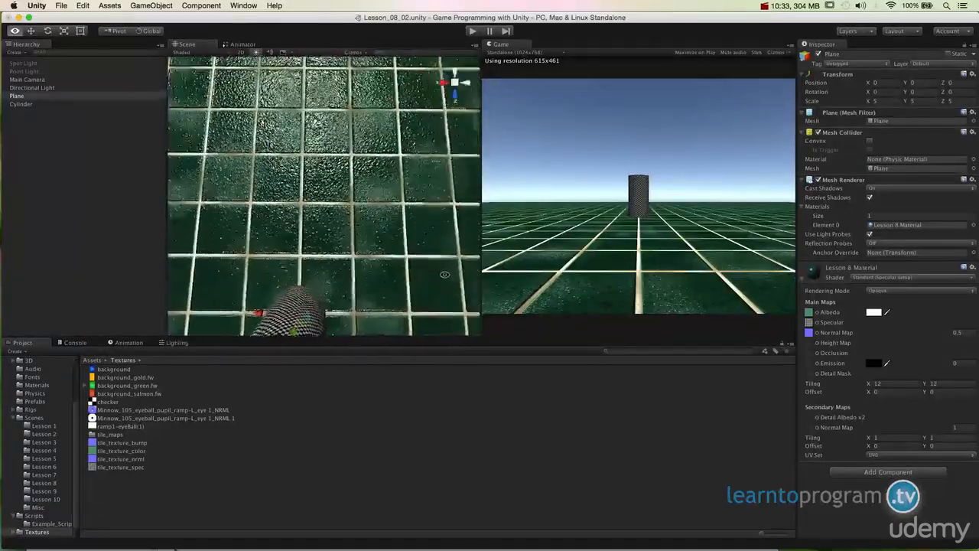
left_click_drag(329, 229, 283, 245, "alt")
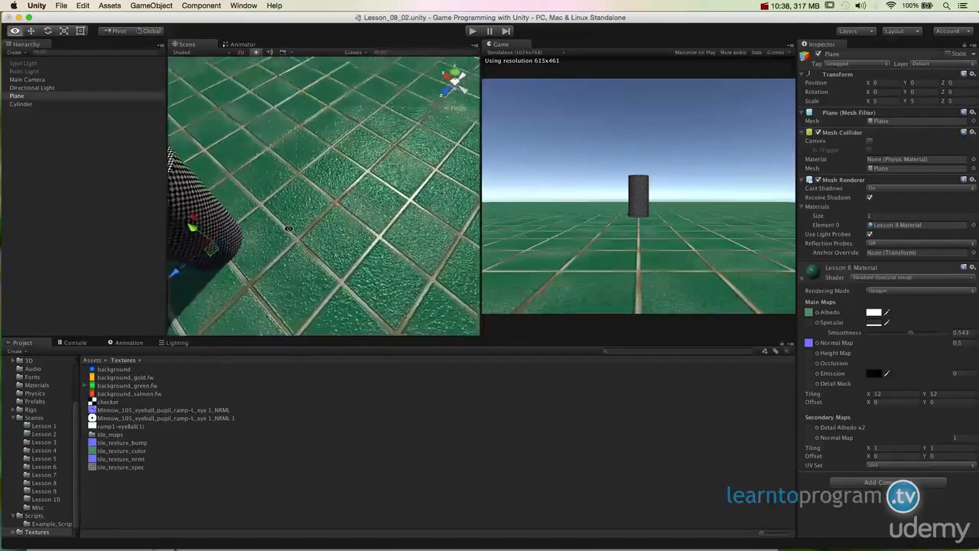
left_click_drag(329, 253, 306, 261, "alt")
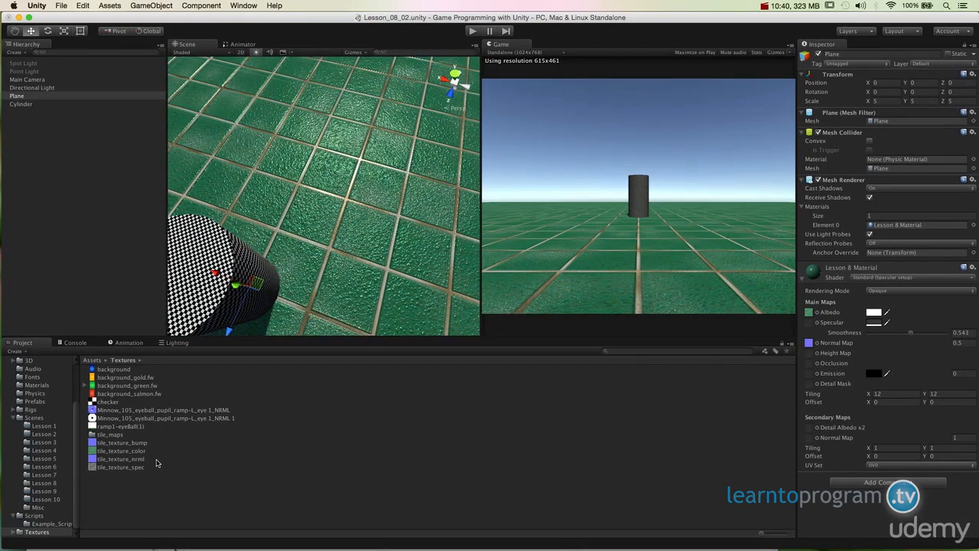
Assign tile_texture_spec to the specular slot of Lesson 8 Material and inspect the tiles from above and at an angle.
left_click_drag(138, 466, 847, 423)
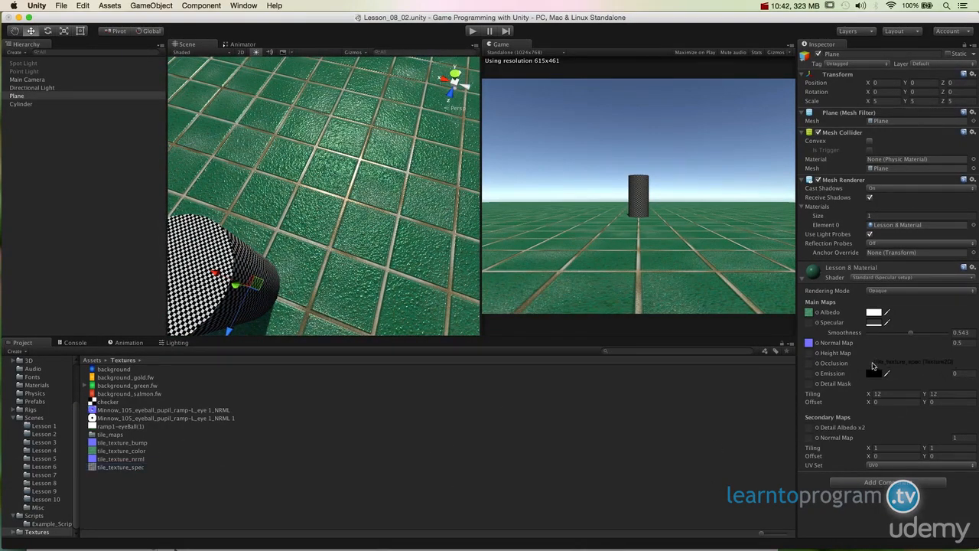
left_click_drag(872, 366, 813, 322)
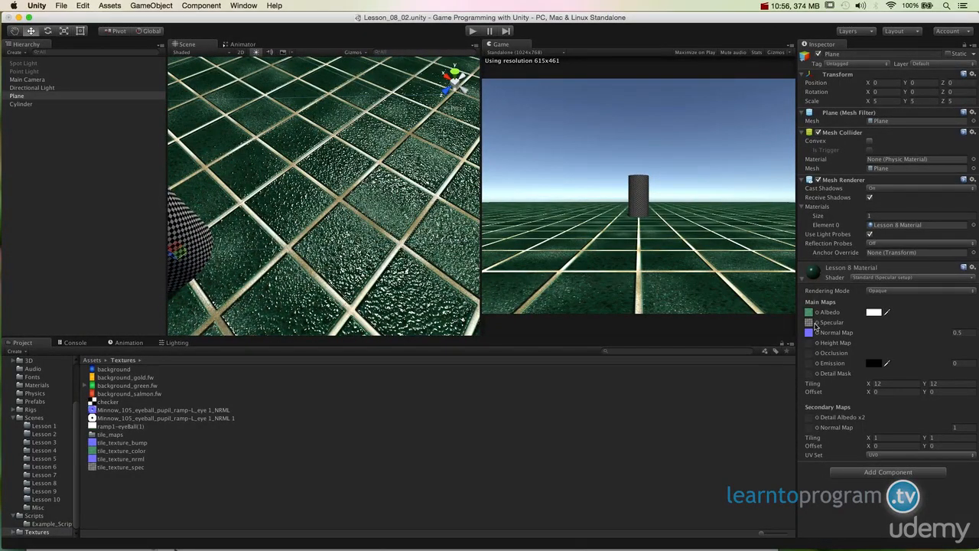
key("alt")
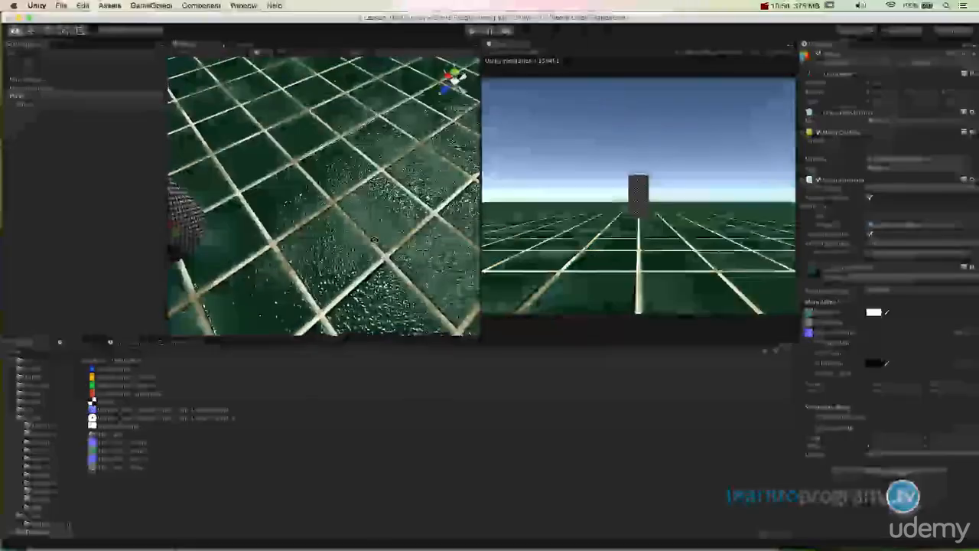
scroll(384, 242, "down", 5)
left_click_drag(384, 243, 358, 333, "alt")
left_click_drag(363, 370, 160, 365, "alt")
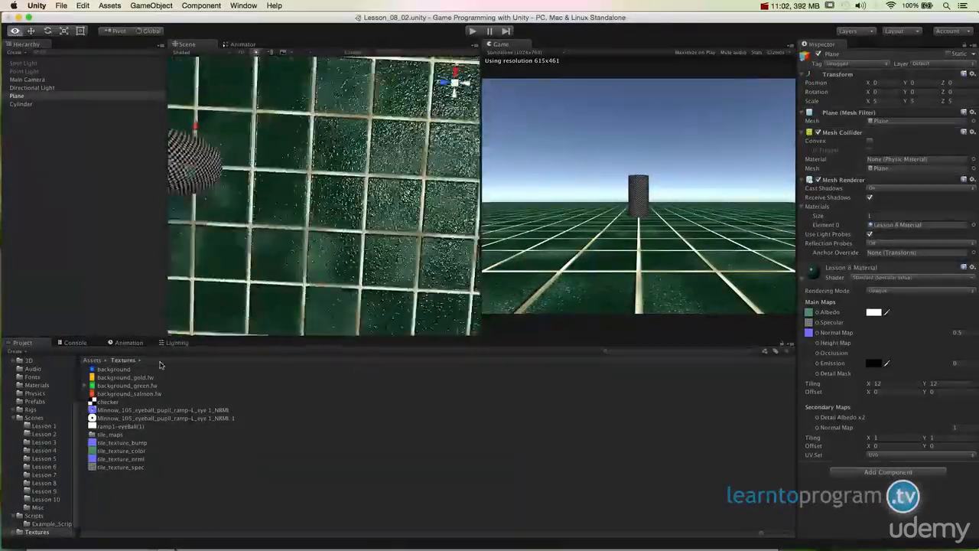
left_click_drag(269, 273, 334, 227, "alt")
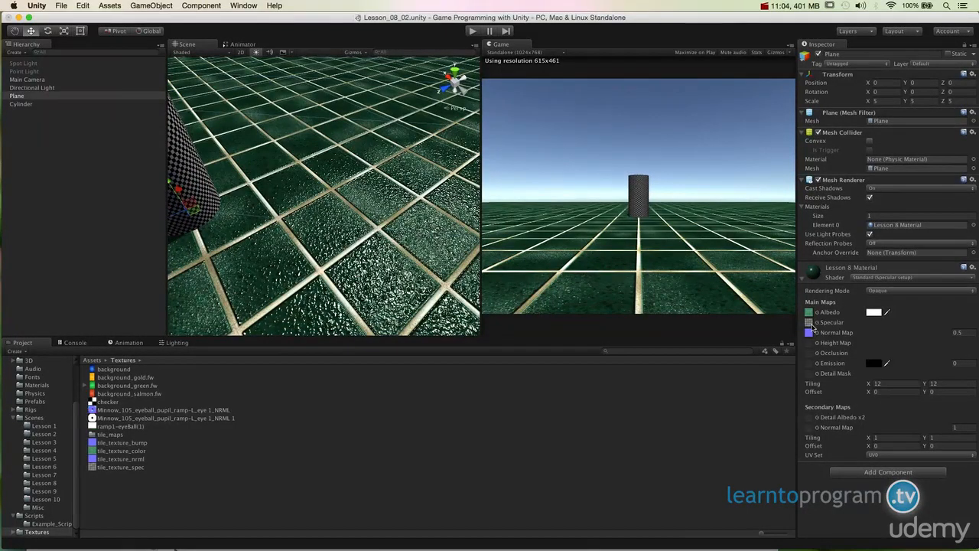
Locate the assigned specular texture among the project assets and examine the floor's reflections around the cylinder.
left_click(811, 325)
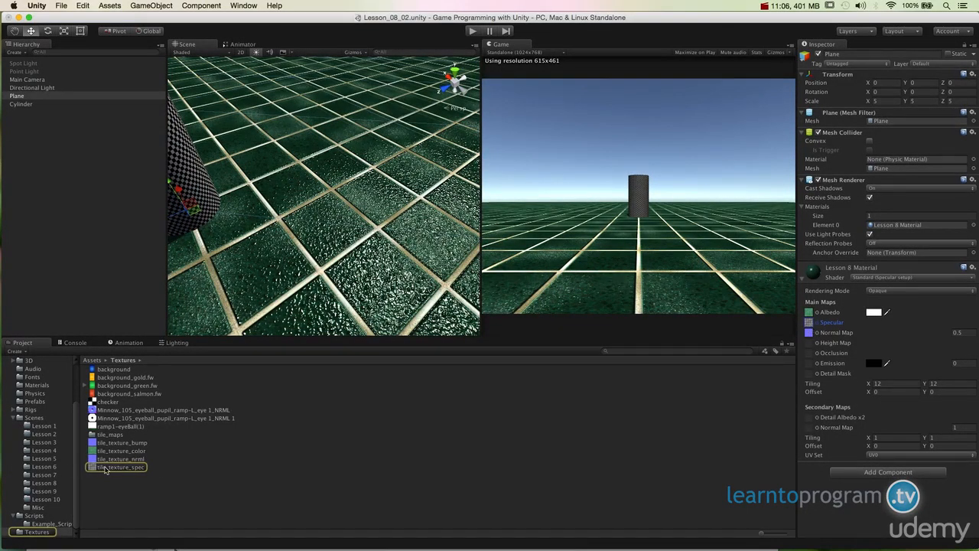
left_click_drag(337, 157, 318, 186, "alt")
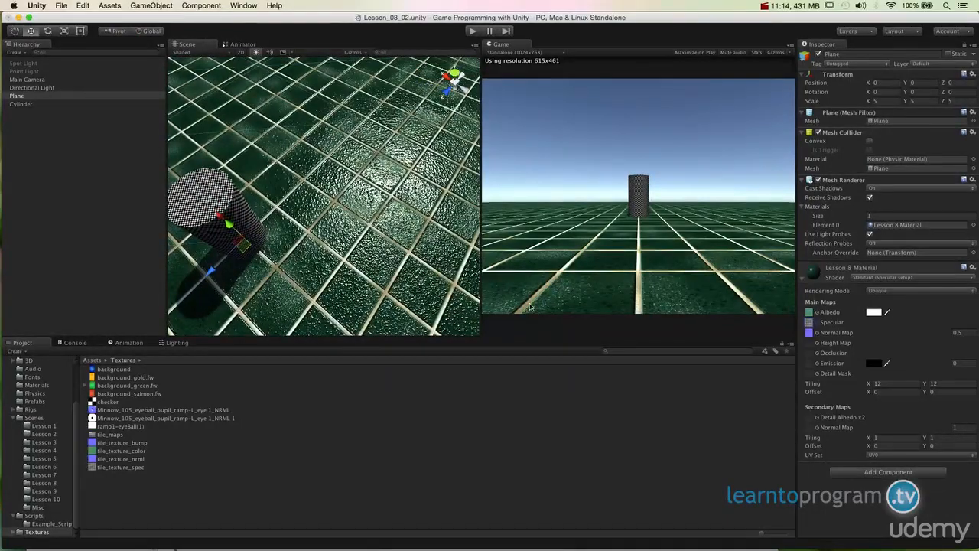
left_click_drag(394, 220, 342, 299, "alt")
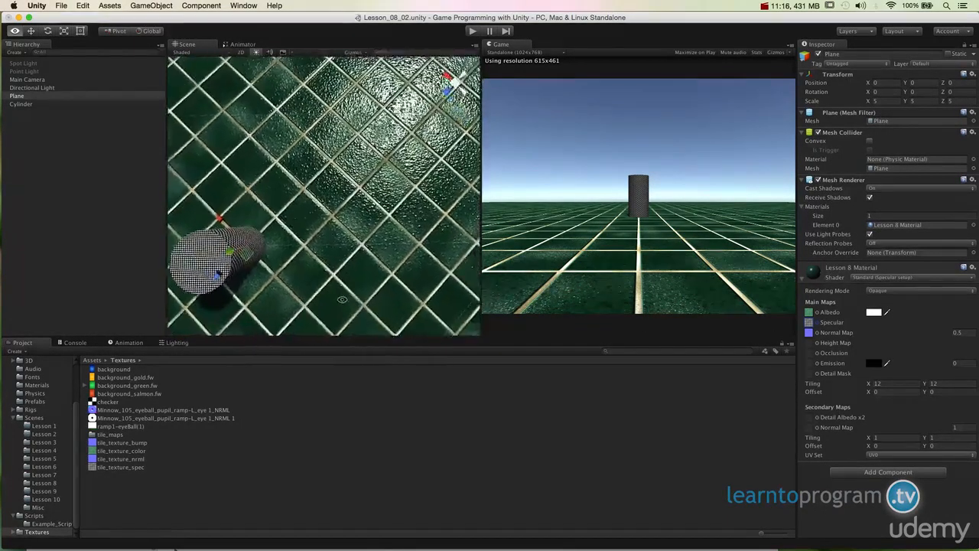
left_click_drag(245, 185, 403, 186, "alt")
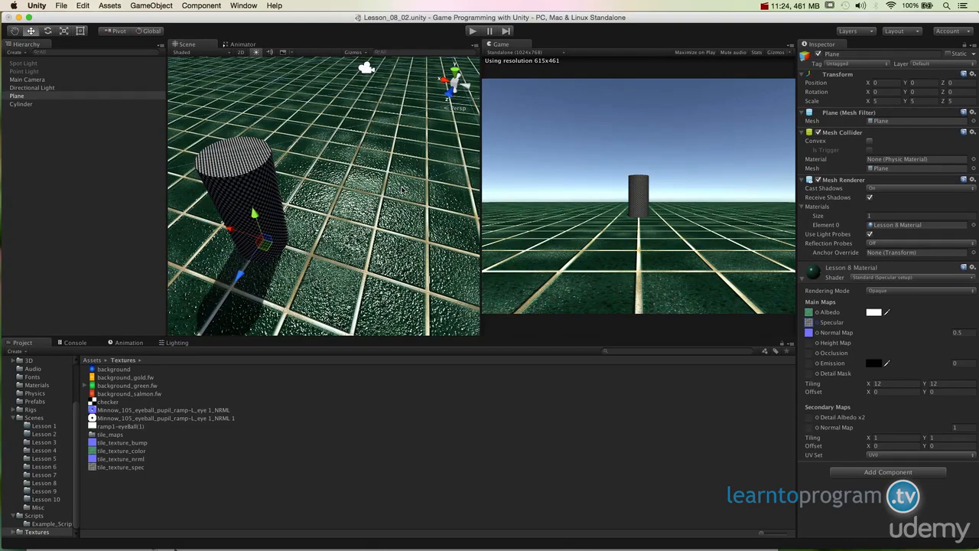
left_click_drag(403, 195, 329, 295, "alt")
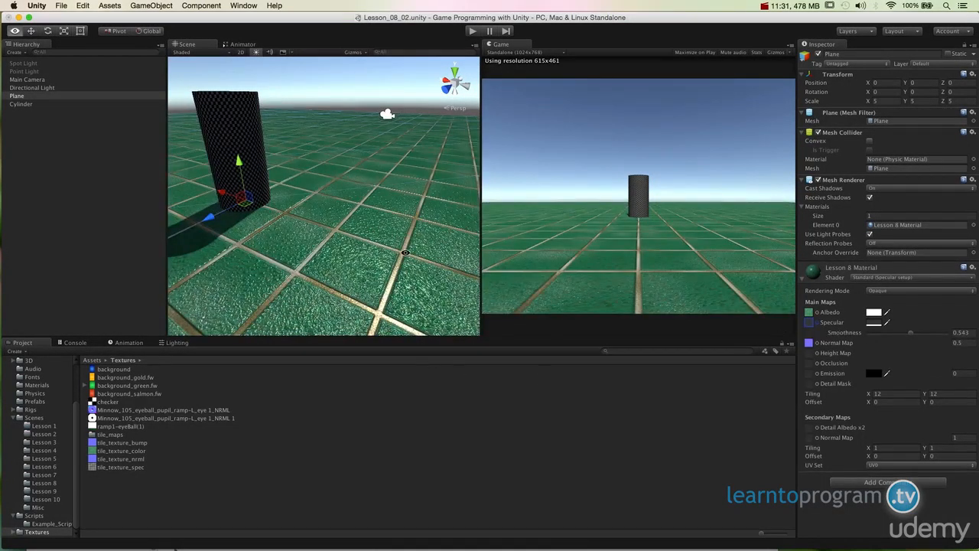
Remove the specular map to compare the floor without it, and restore tile_texture_spec in the specular slot.
left_click_drag(344, 290, 431, 472, "alt")
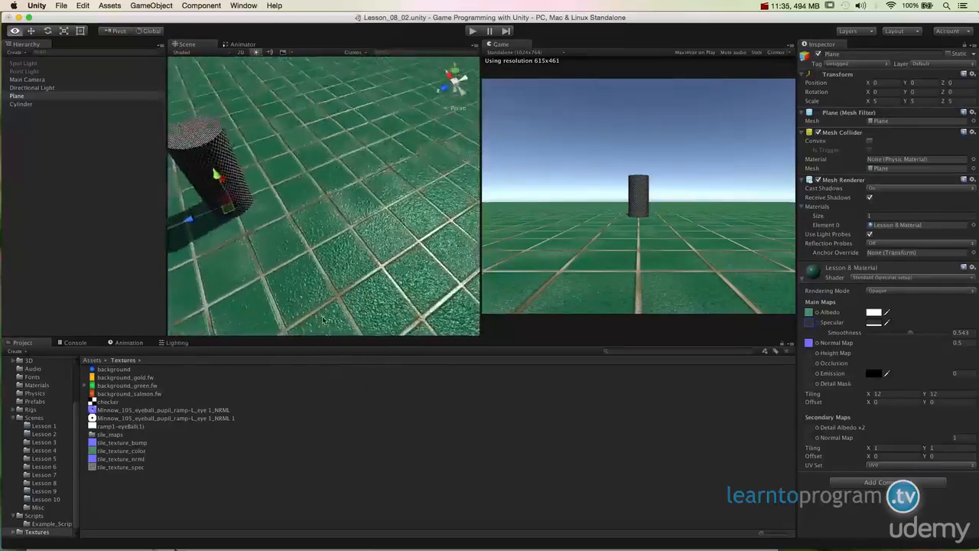
left_click_drag(322, 316, 216, 165, "alt")
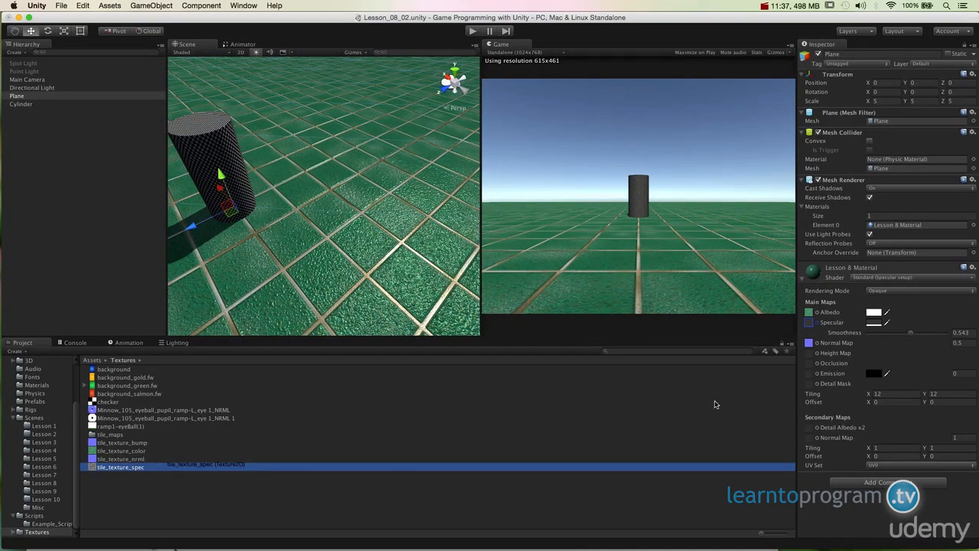
left_click_drag(115, 451, 814, 314)
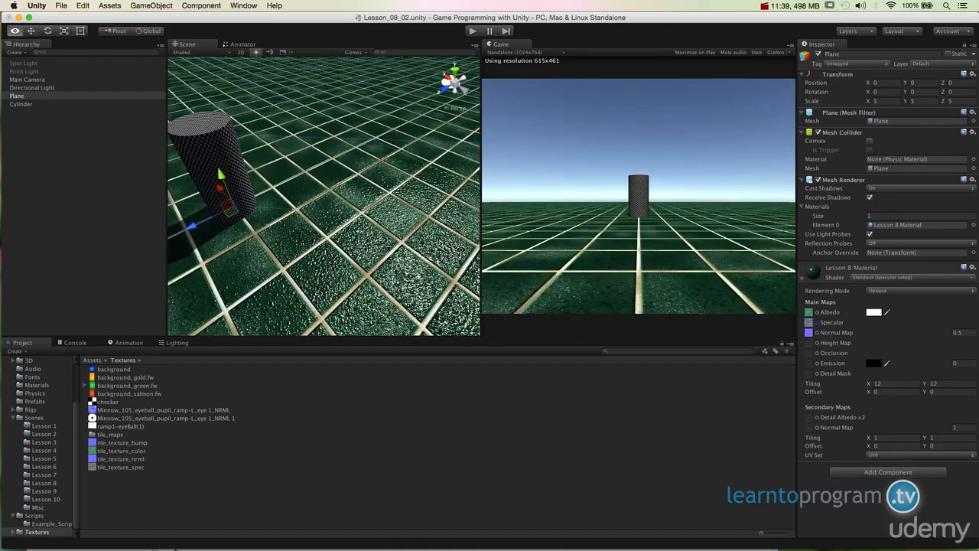
left_click_drag(336, 302, 298, 319, "alt")
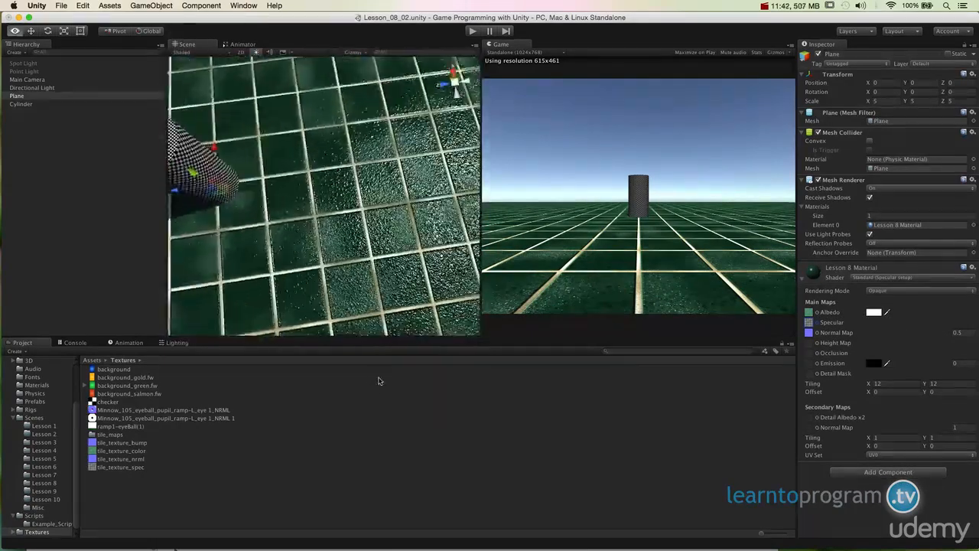
left_click_drag(321, 229, 520, 407, "alt")
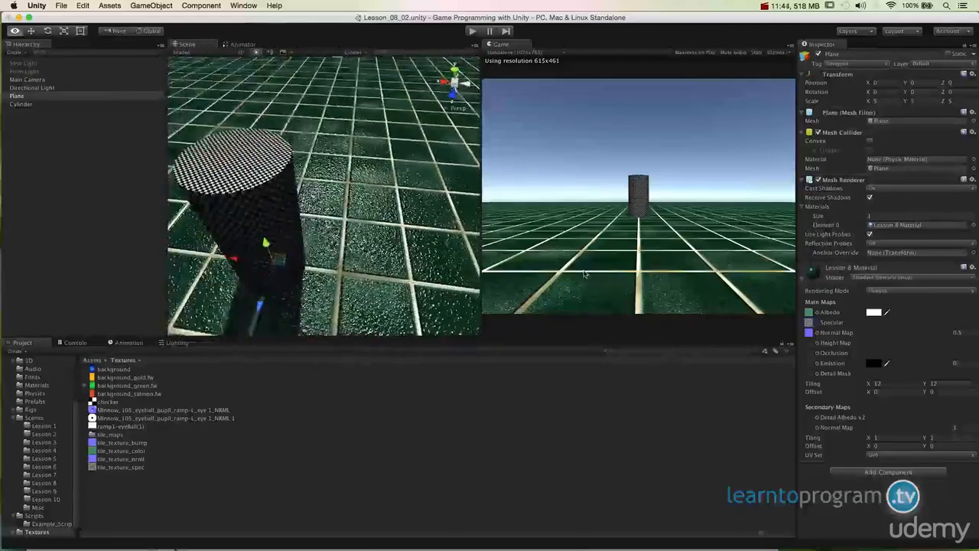
left_click_drag(229, 175, 200, 167, "alt")
left_click_drag(385, 306, 556, 355, "alt")
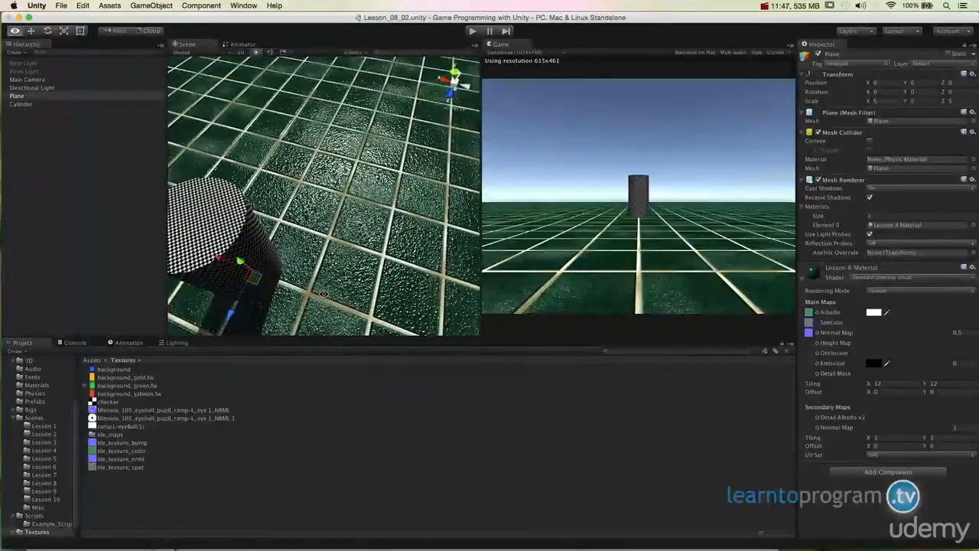
left_click_drag(536, 341, 514, 325, "alt")
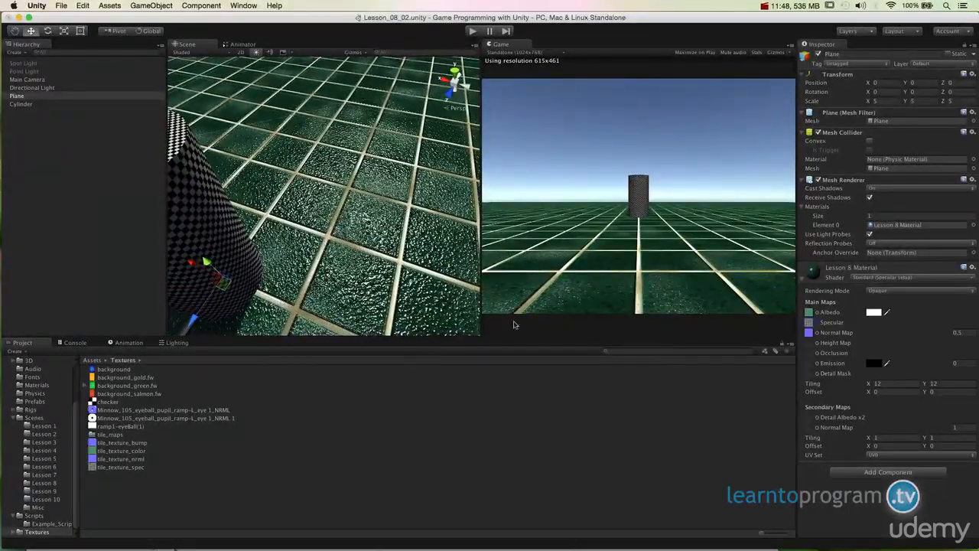
Set the normal map strength to 0.4 and examine the specular tiles from low and high viewpoints.
left_click(961, 332)
type("4")
left_click_drag(338, 265, 337, 264, "alt")
left_click_drag(235, 249, 249, 231, "alt")
left_click_drag(277, 291, 368, 326, "alt")
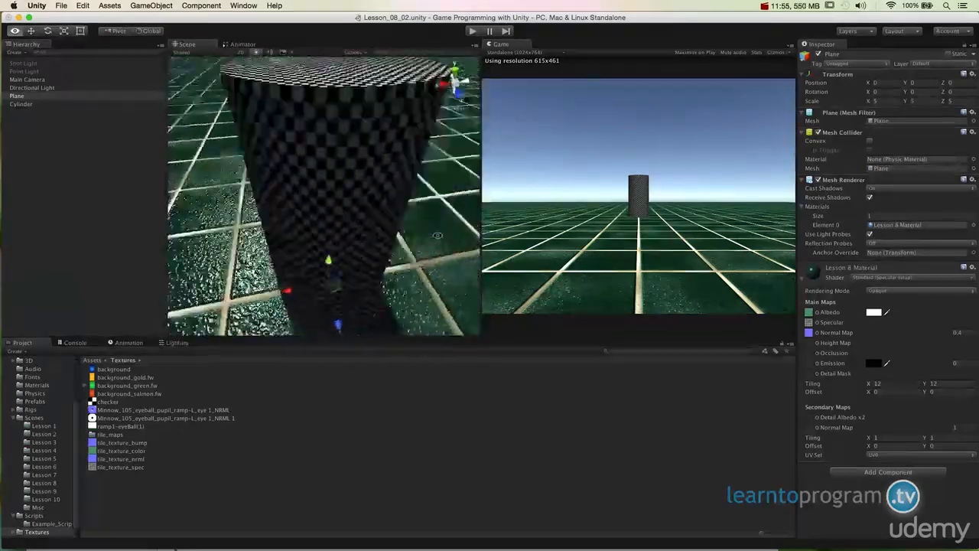
left_click_drag(252, 291, 221, 316, "alt")
left_click_drag(222, 359, 249, 221, "alt")
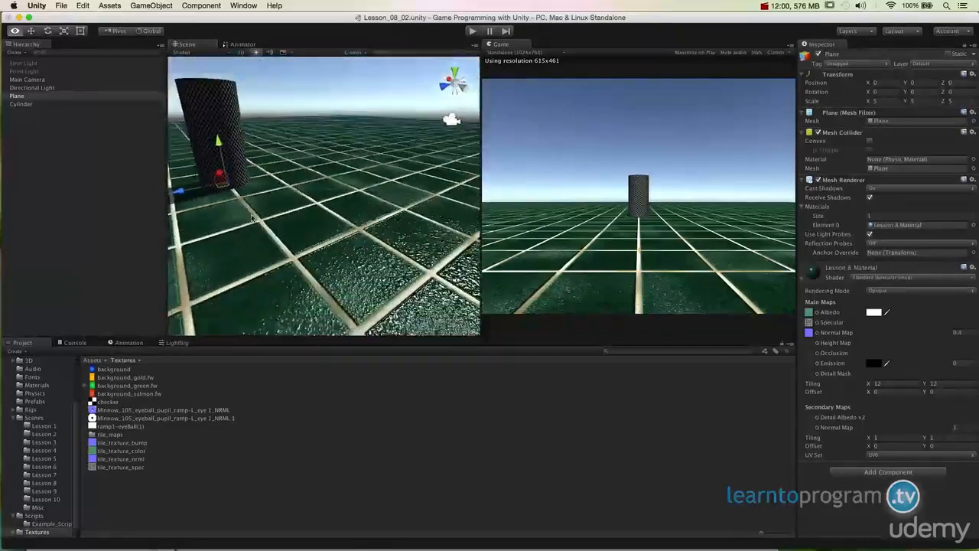
left_click_drag(357, 211, 382, 206, "alt")
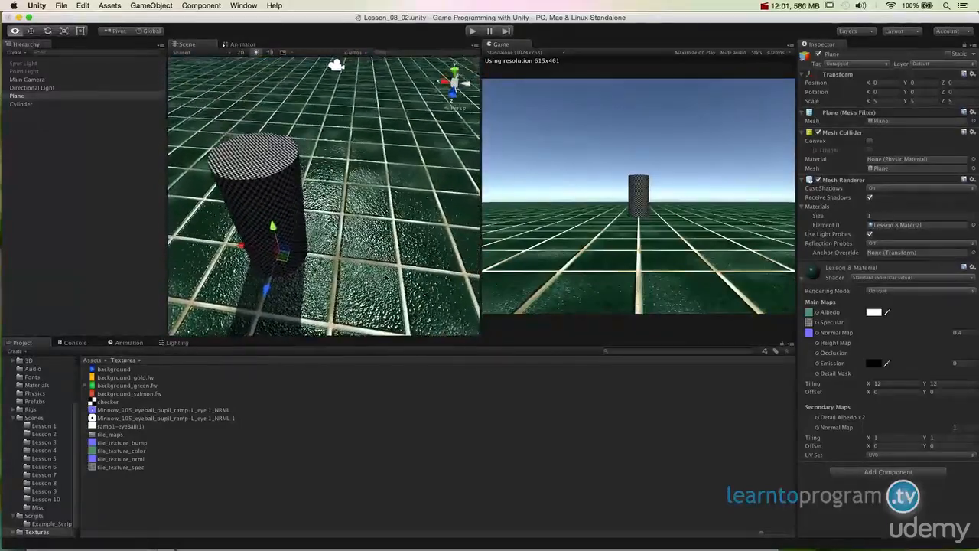
left_click_drag(360, 230, 337, 214, "alt")
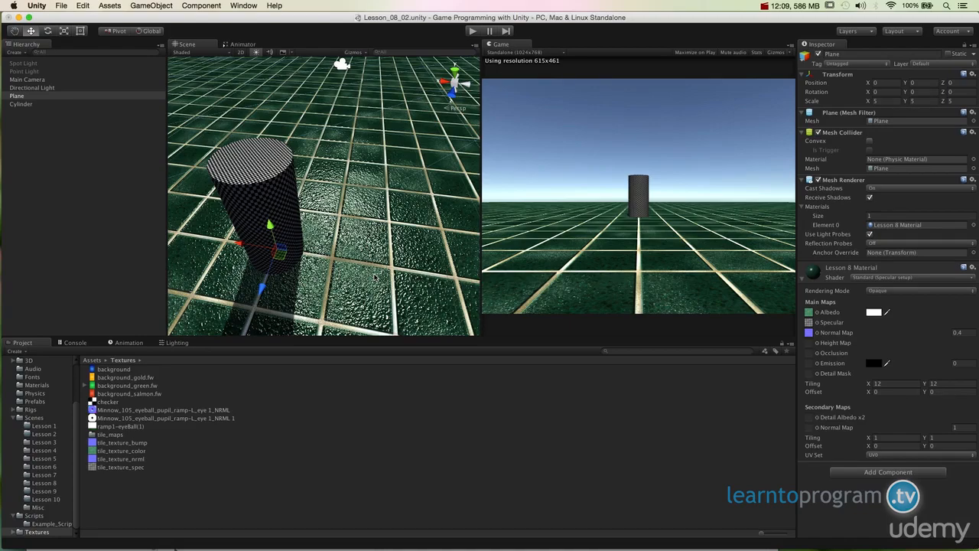
Set the normal map strength of Lesson 8 Material to 0.3 while viewing the tiles up close.
left_click_drag(383, 246, 459, 306, "alt")
left_click(963, 333)
type(".3")
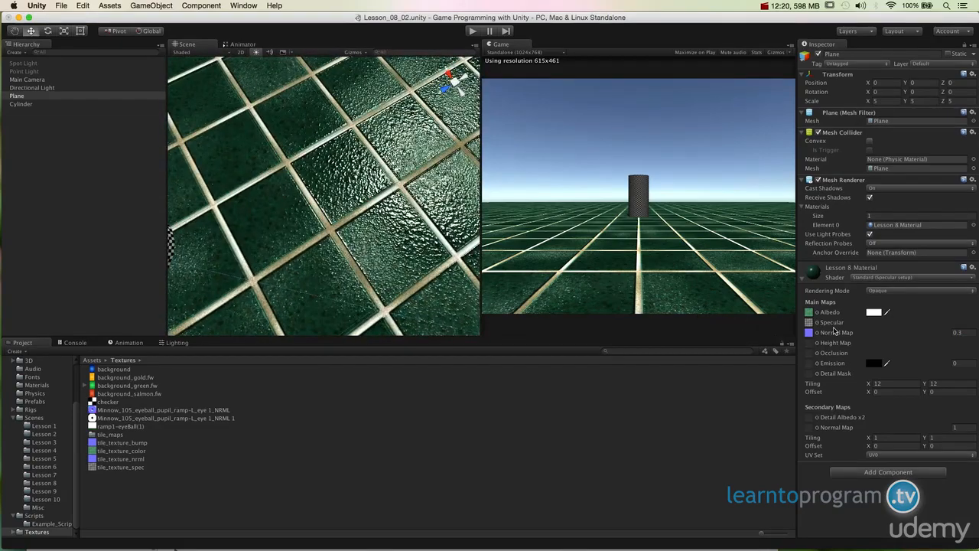
Set the main maps' tiling of Lesson 8 Material to 22 in both X and Y.
left_click(835, 323)
left_click_drag(398, 257, 323, 276, "alt")
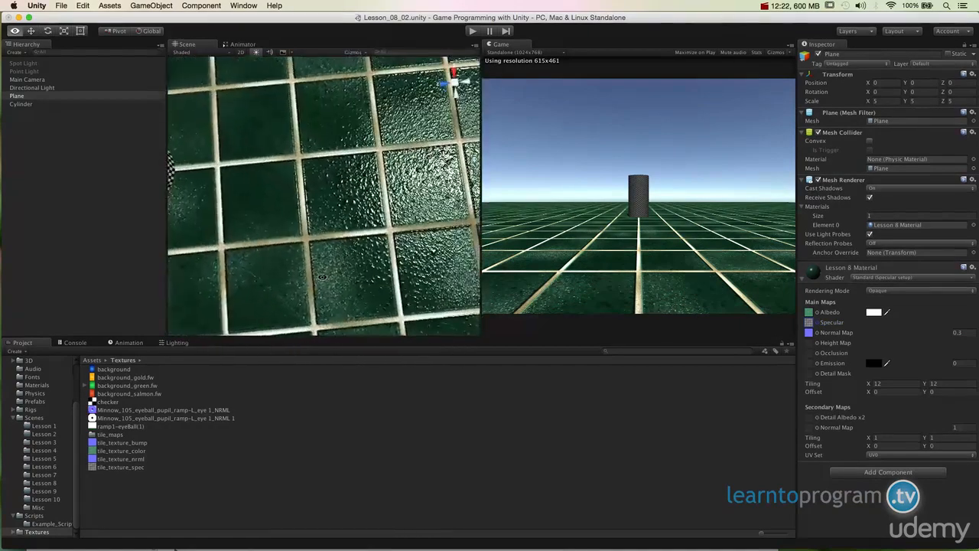
scroll(325, 196, "up", 2)
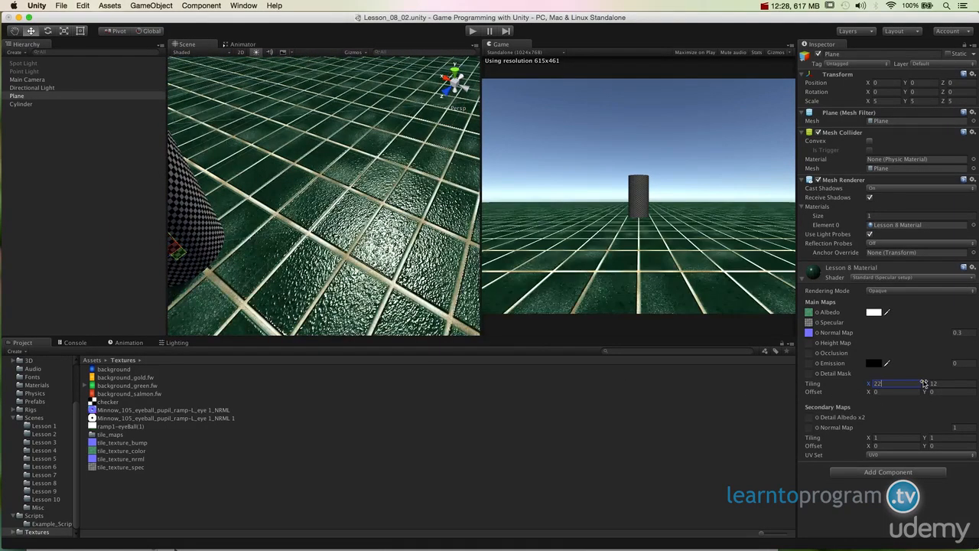
left_click(937, 383)
left_click_drag(321, 252, 341, 260, "alt")
left_click_drag(477, 242, 494, 290, "alt")
left_click_drag(480, 325, 436, 329, "alt")
left_click_drag(417, 294, 419, 149, "alt")
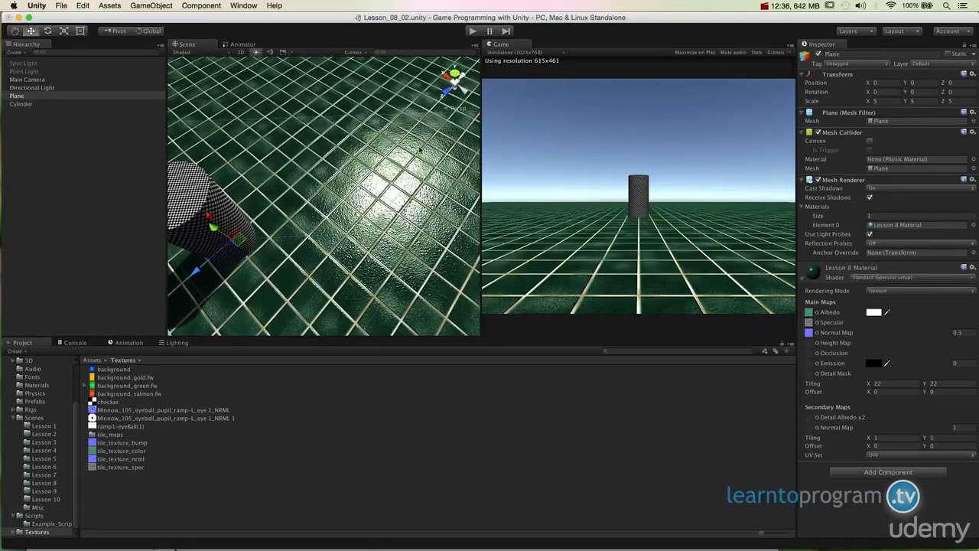
Examine the light reflection on the more densely tiled floor beside the cylinder from steep overhead angles.
key("alt")
left_click_drag(397, 198, 408, 272, "alt")
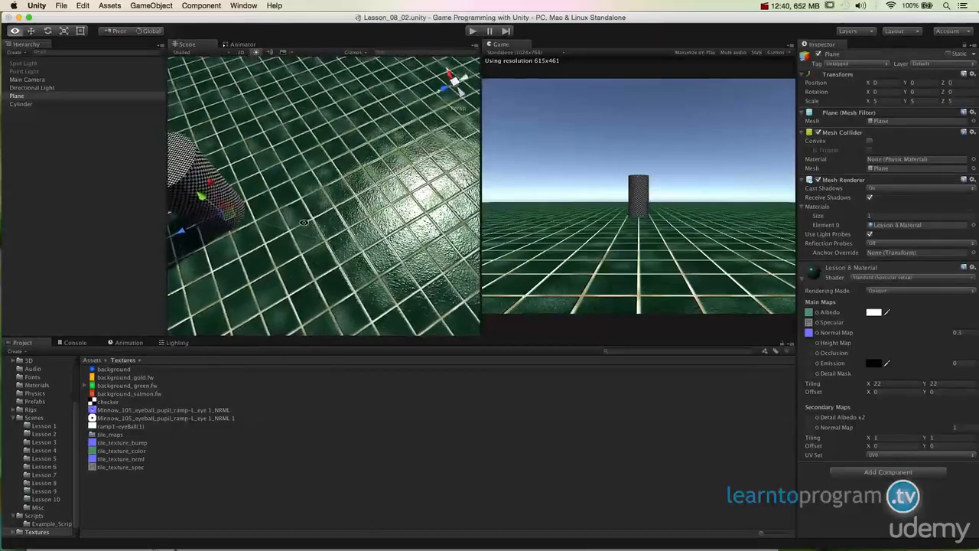
left_click_drag(360, 214, 394, 176, "alt")
left_click_drag(422, 211, 417, 244, "alt")
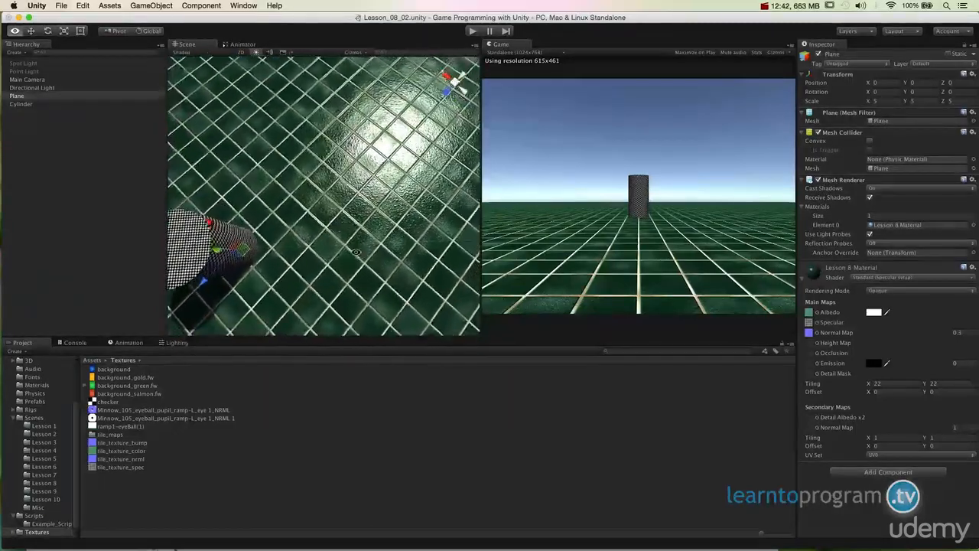
left_click_drag(356, 252, 352, 251, "alt")
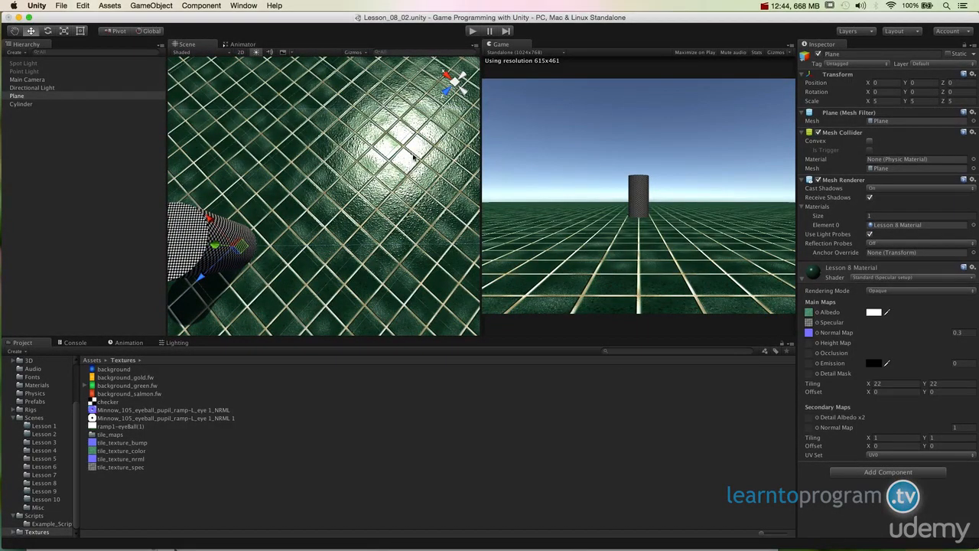
Examine how the highlight and surface bumps change across the tiles from a close, low viewpoint and back to overhead.
left_click_drag(405, 222, 435, 195, "alt")
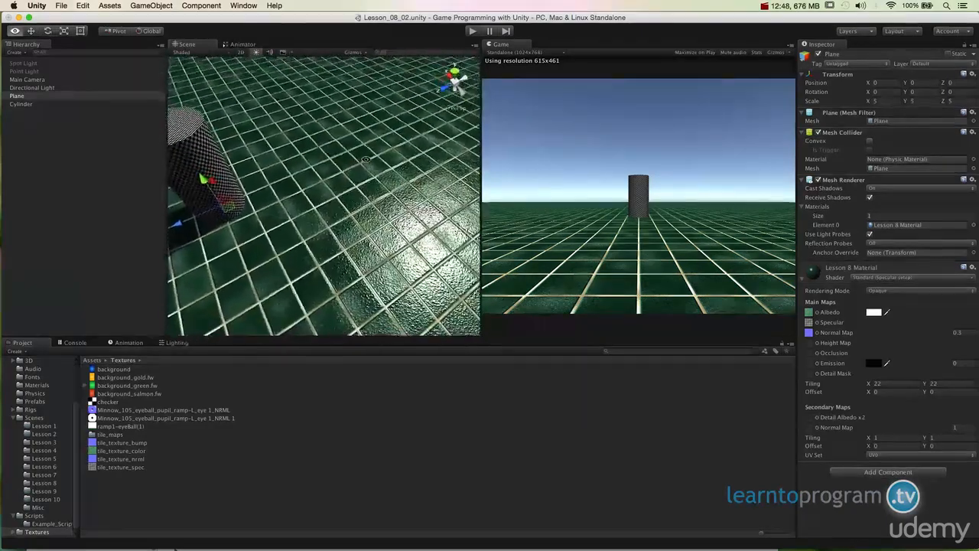
left_click_drag(344, 229, 304, 259, "alt")
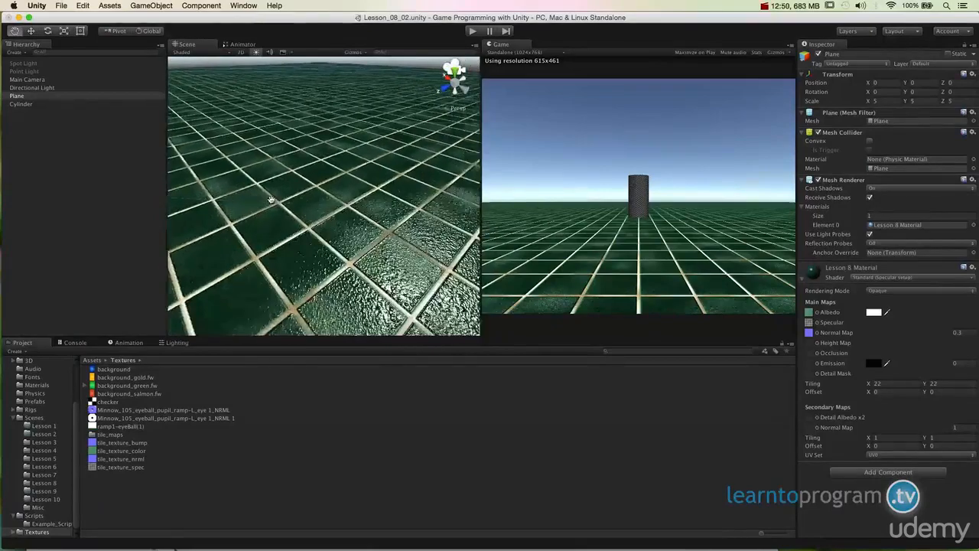
left_click_drag(321, 199, 344, 191, "alt")
key("alt")
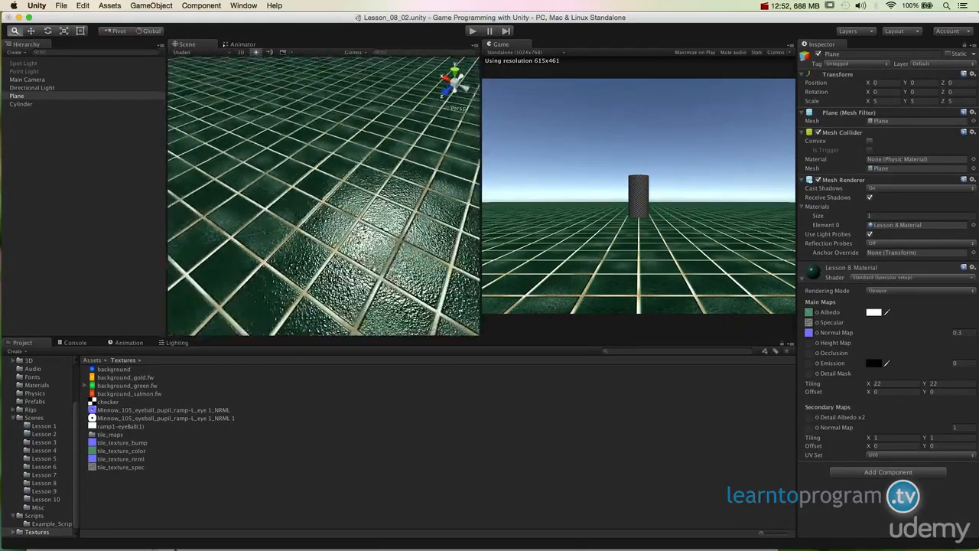
left_click_drag(435, 302, 441, 274, "alt")
left_click_drag(413, 315, 322, 250, "alt")
left_click_drag(403, 266, 463, 293, "alt")
left_click_drag(370, 298, 413, 133, "alt")
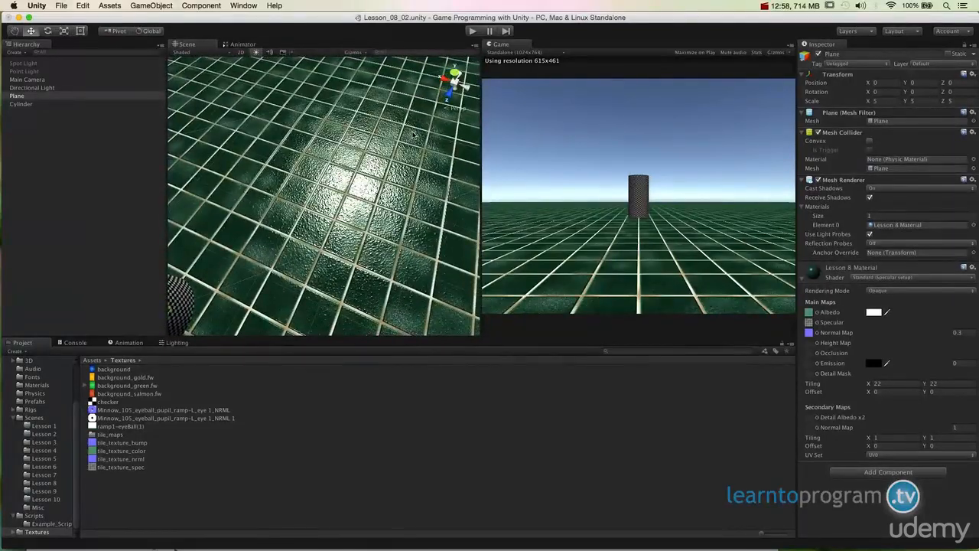
mouse_move(386, 186)
left_mouse_down("alt")
mouse_move(348, 239)
mouse_move(366, 231)
mouse_move(372, 191)
left_mouse_up("alt")
left_click_drag(374, 235, 390, 317, "alt")
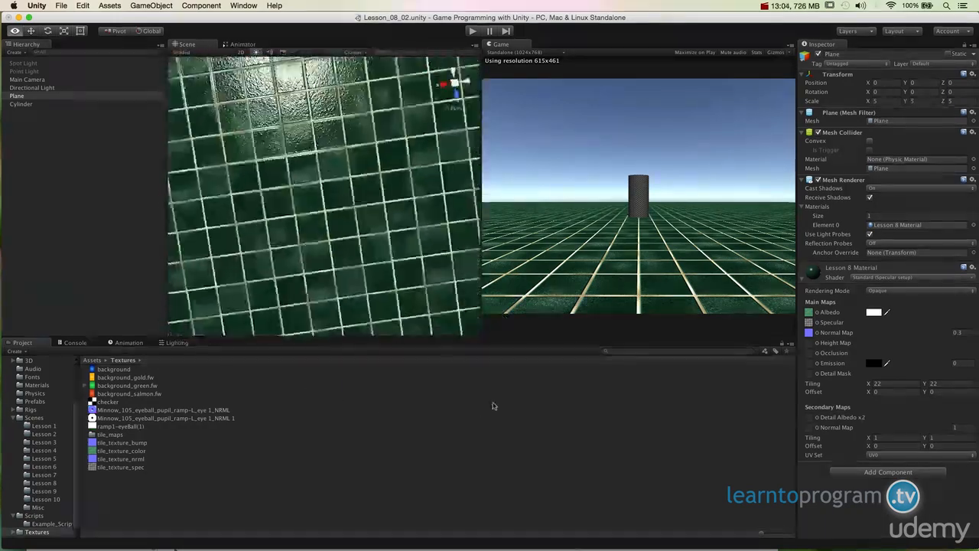